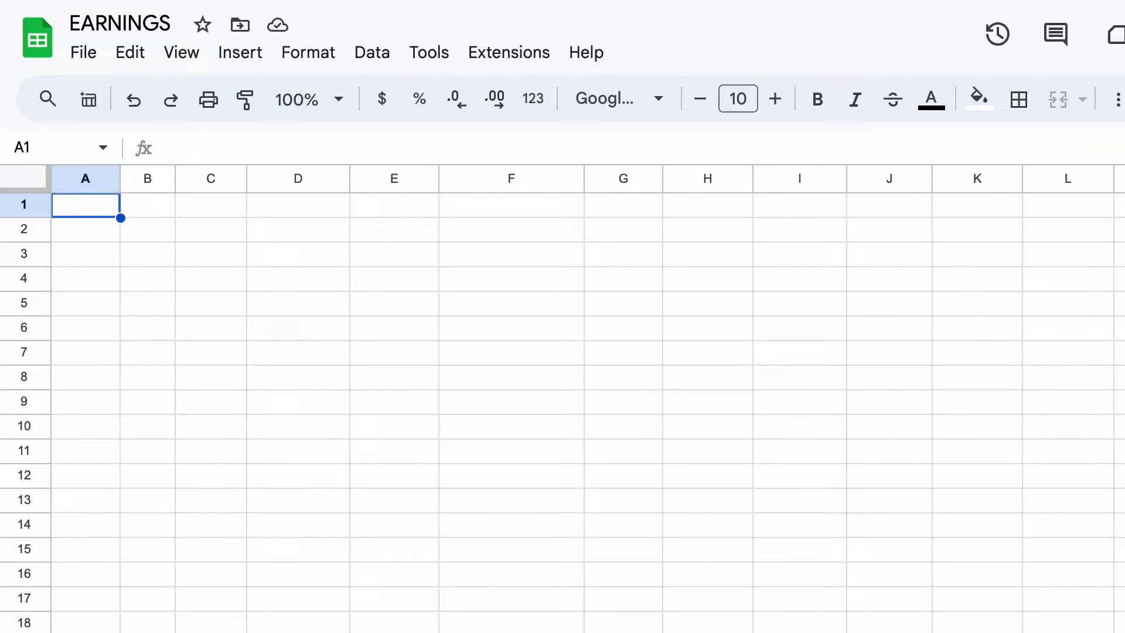
Enter =earnings("AAPL") in cell A1, correcting the closing quote and parenthesis
text(=)
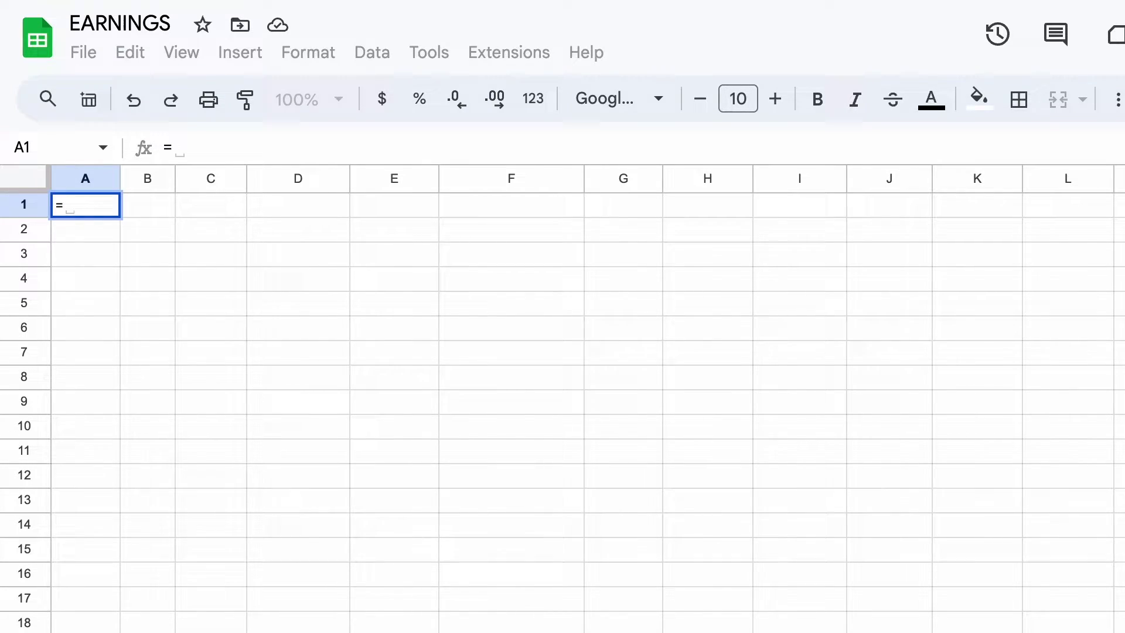
text(earnings)
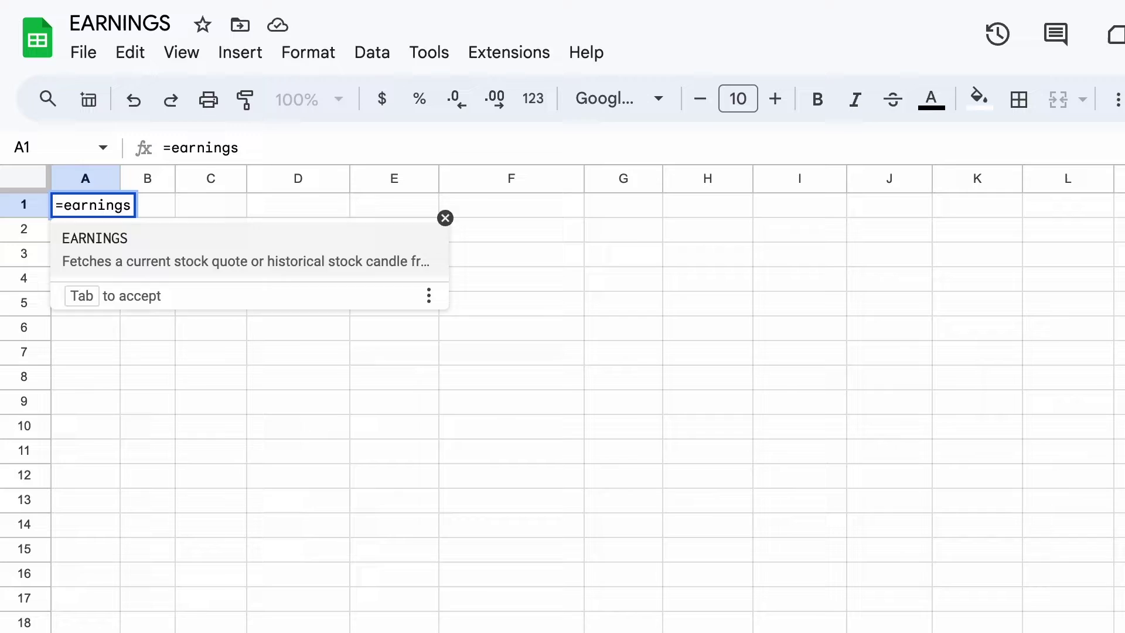
text(("AAPL))
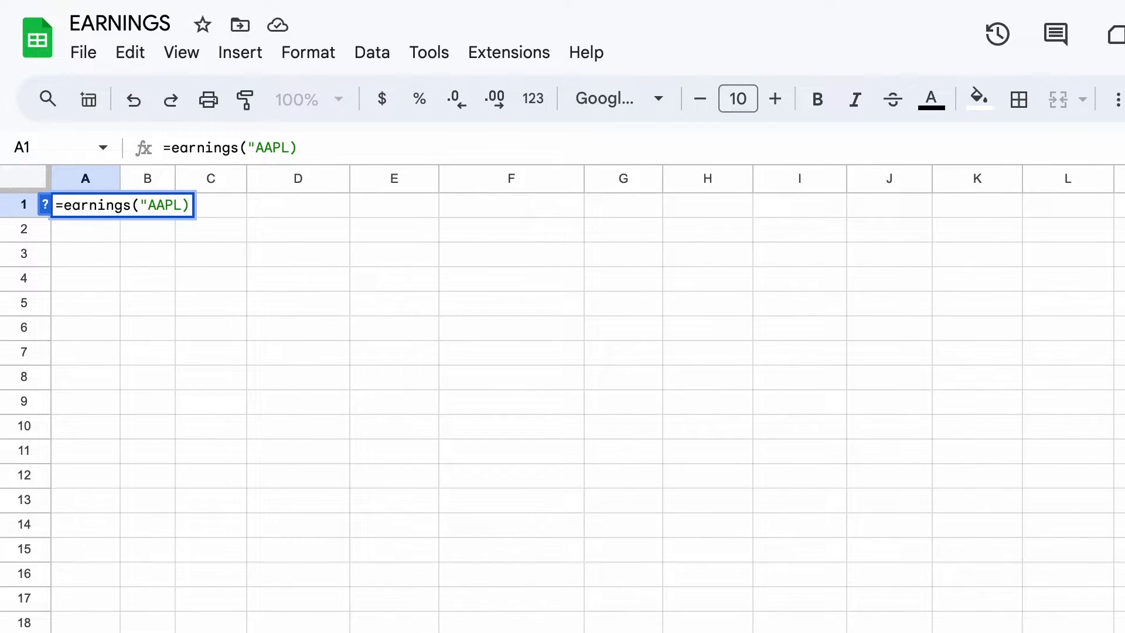
key(BackSpace)
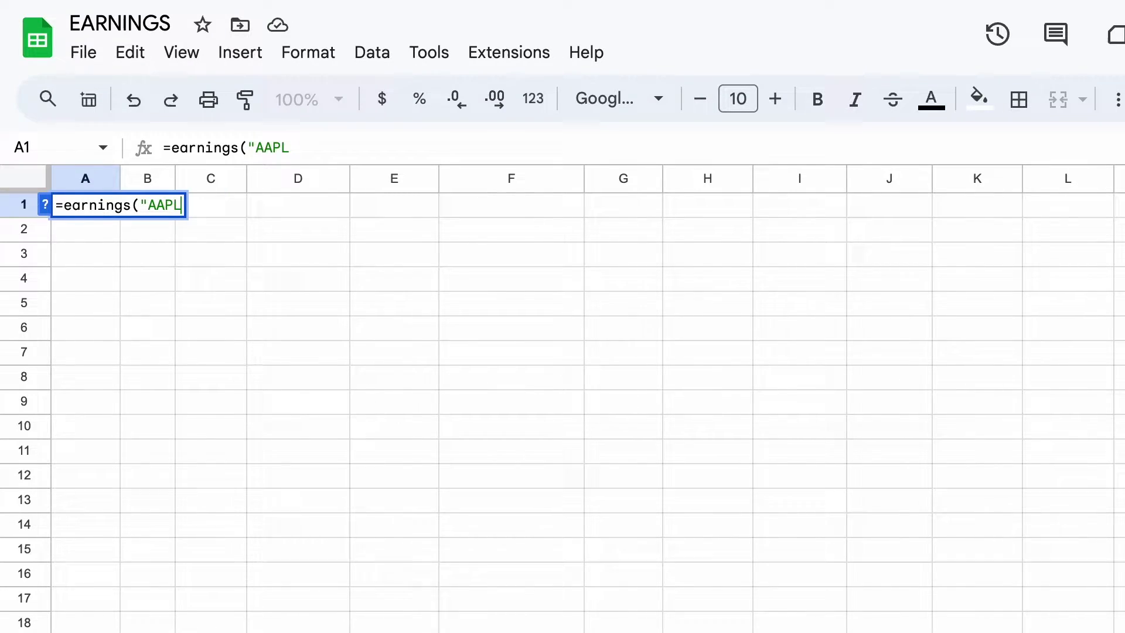
text("))
key(Return)
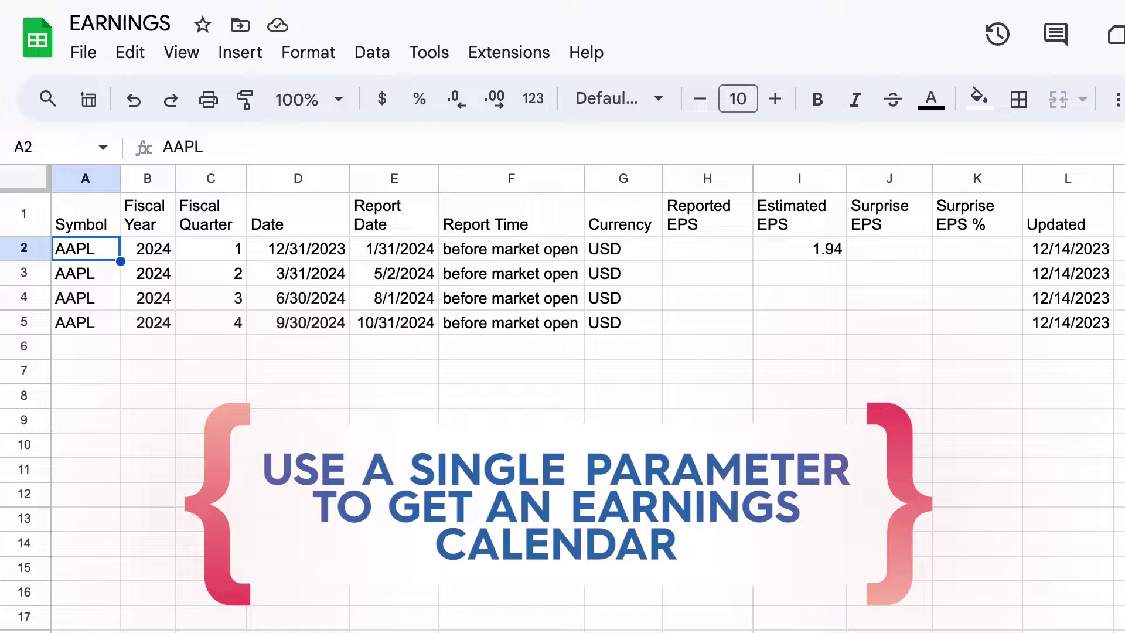
Step along row 2 through Fiscal Year, Fiscal Quarter, Report Date and the 1.94 Estimated EPS
key(Right)
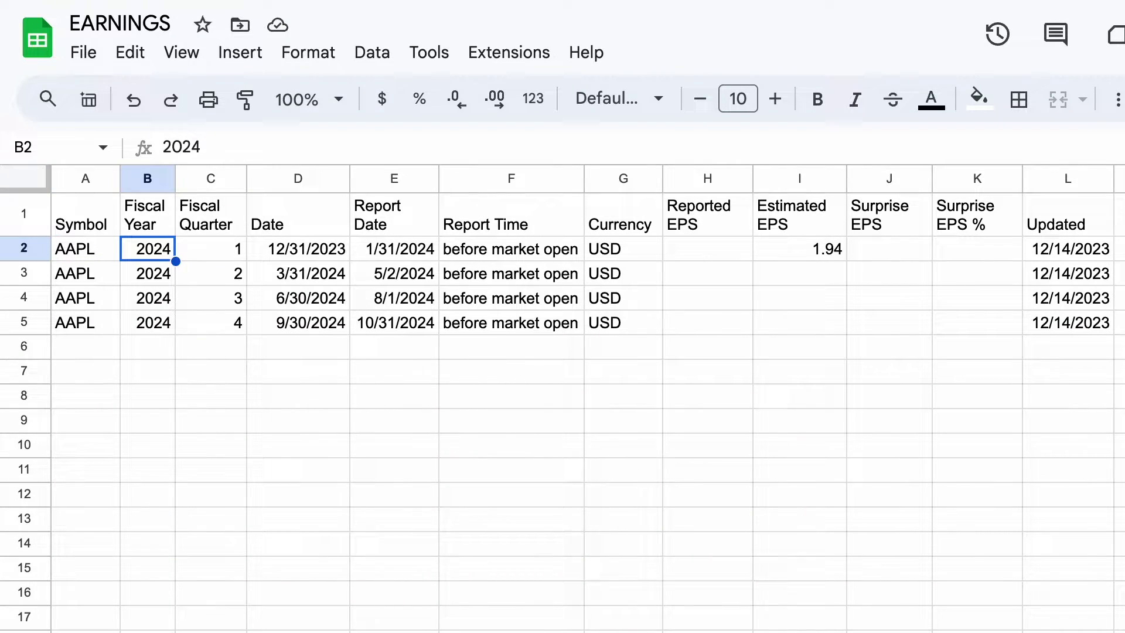
key(Right)
key(Right)
key(Right)
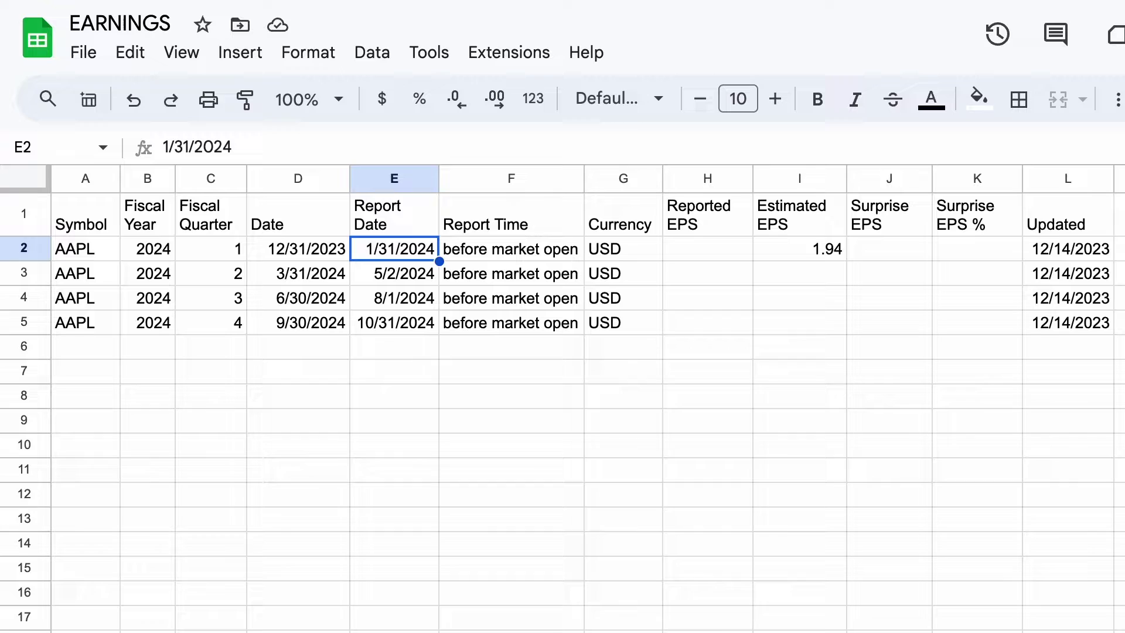
key(Right)
key(Right)
key(Right)
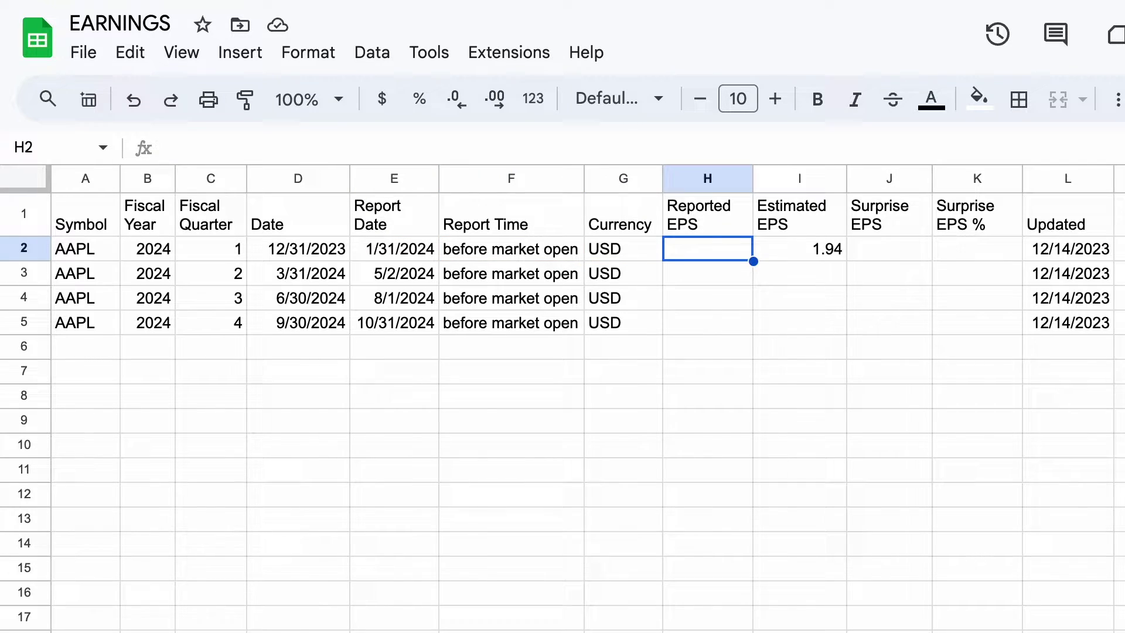
key(Right)
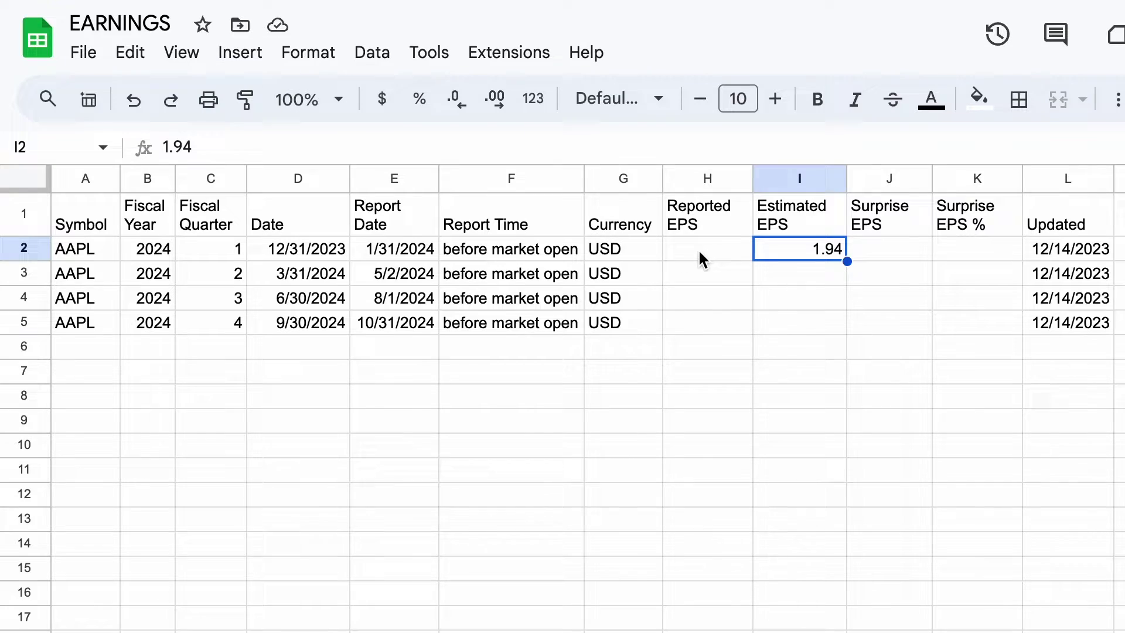
Inspect the empty Reported, Surprise and Estimated EPS cells, then return to A1
drag(701, 253, 698, 317)
drag(885, 218, 883, 326)
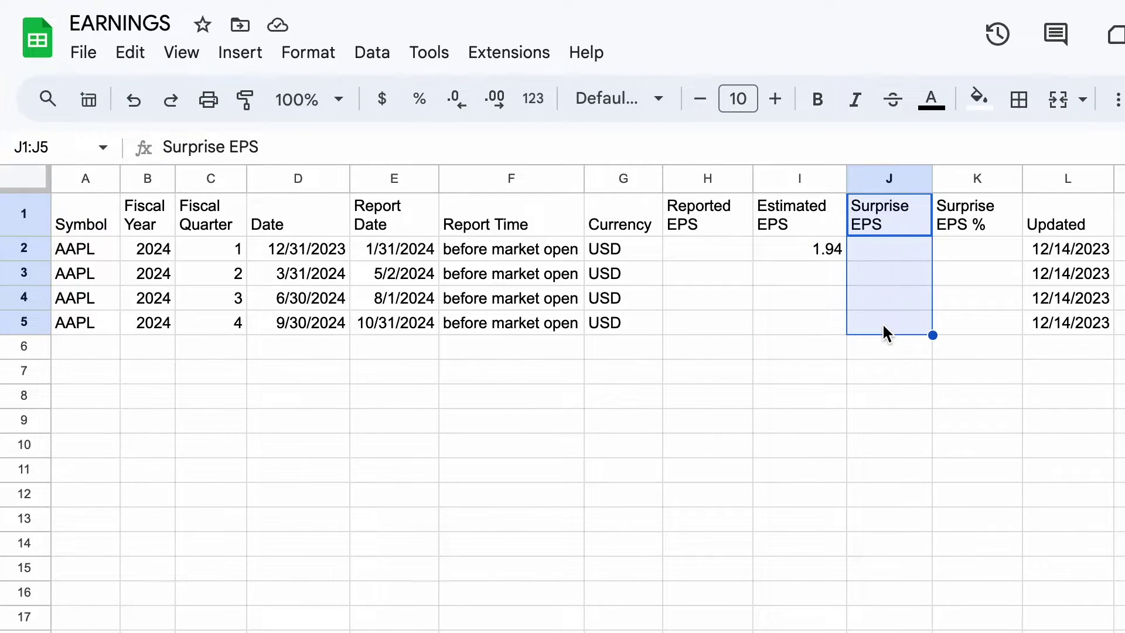
click(869, 351)
click(811, 274)
drag(812, 273, 812, 311)
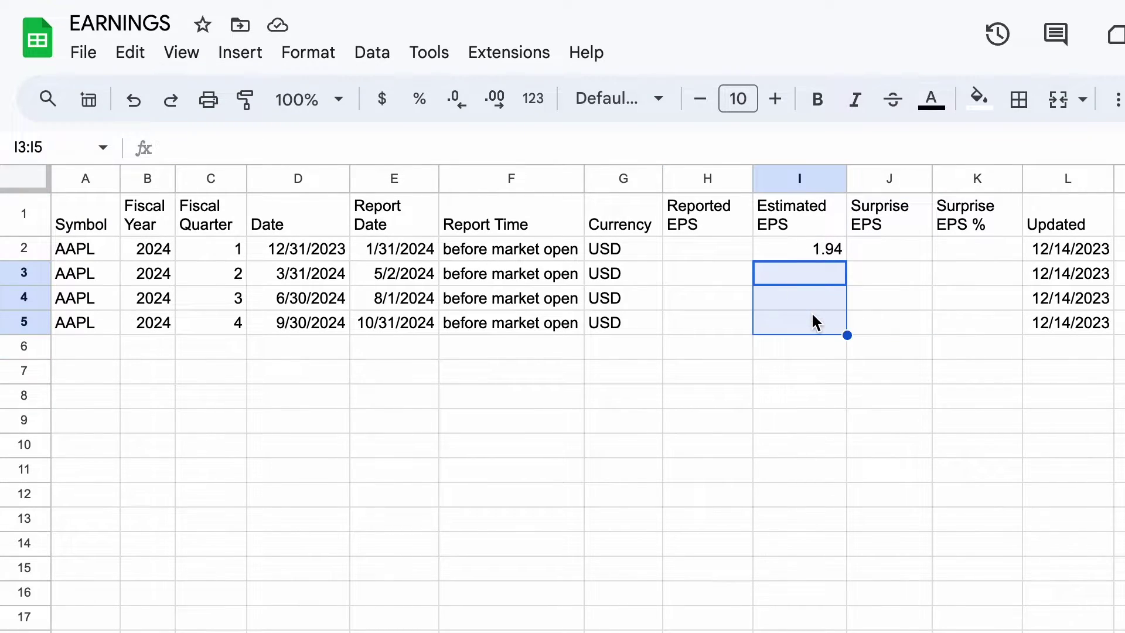
click(928, 380)
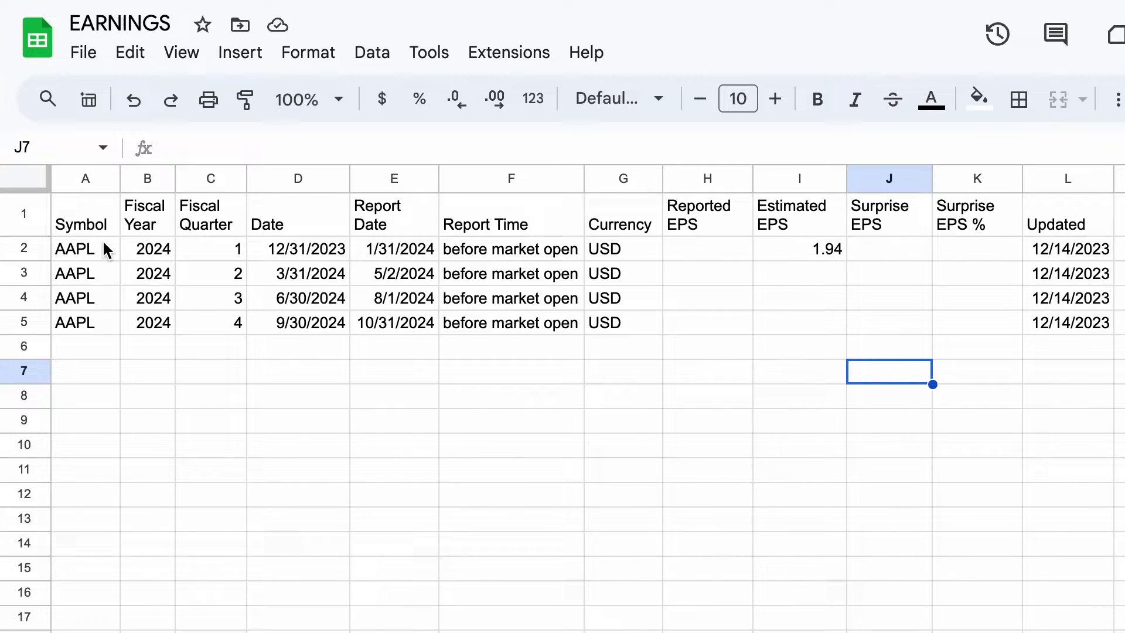
click(85, 230)
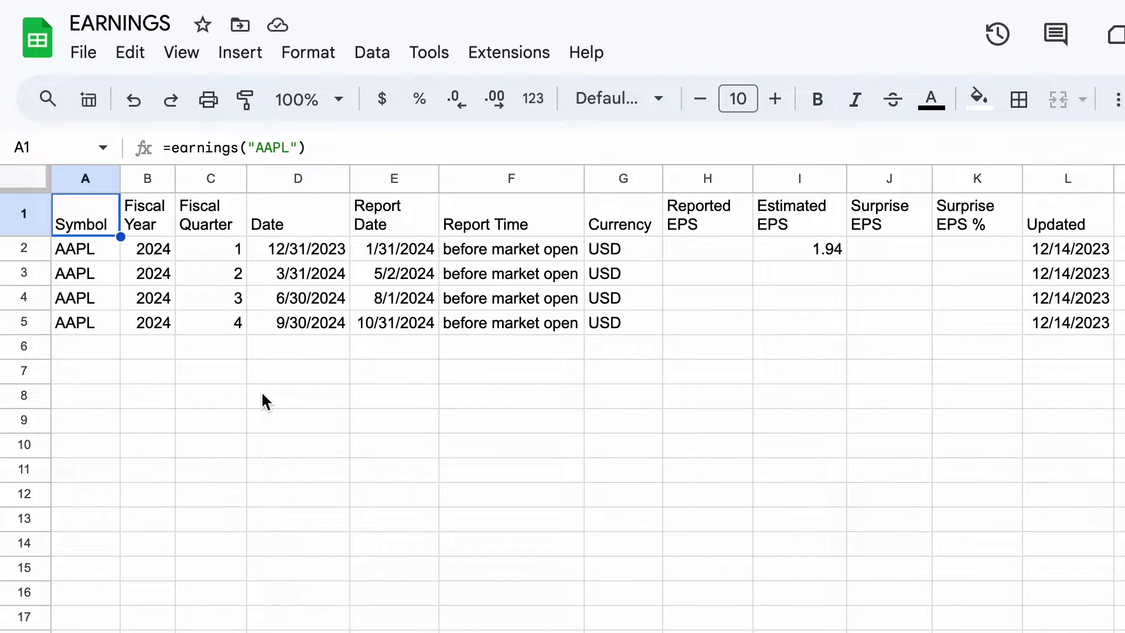
Extend the A1 formula to =earnings("AAPL","all","12/31/2023") for a single quarter
click(307, 154)
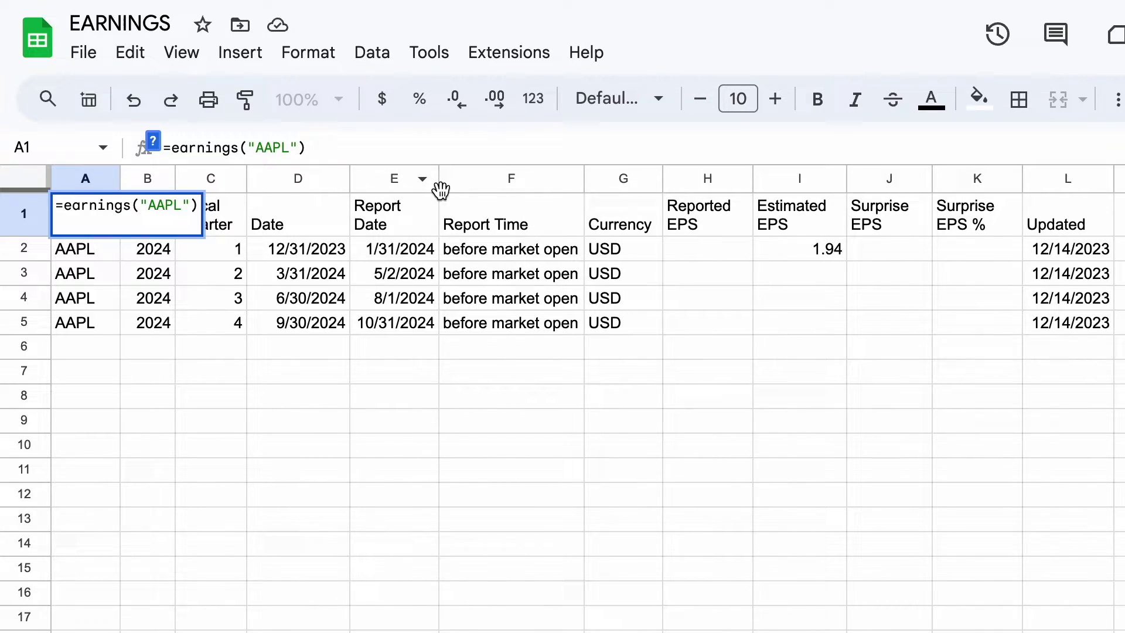
text(,"all",)
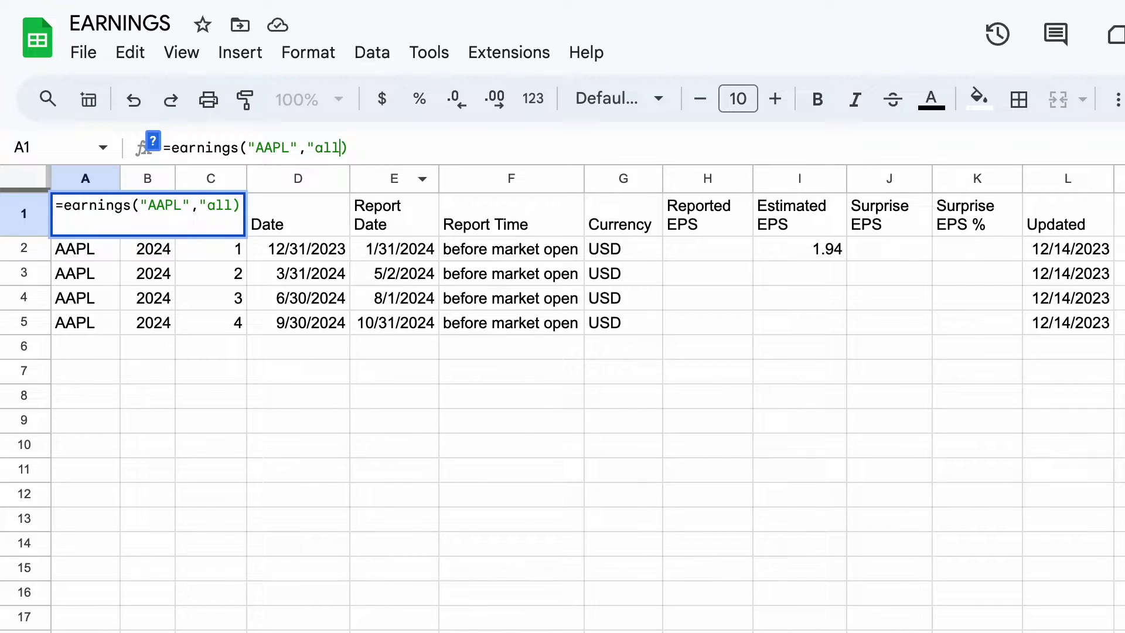
text("12/31/)
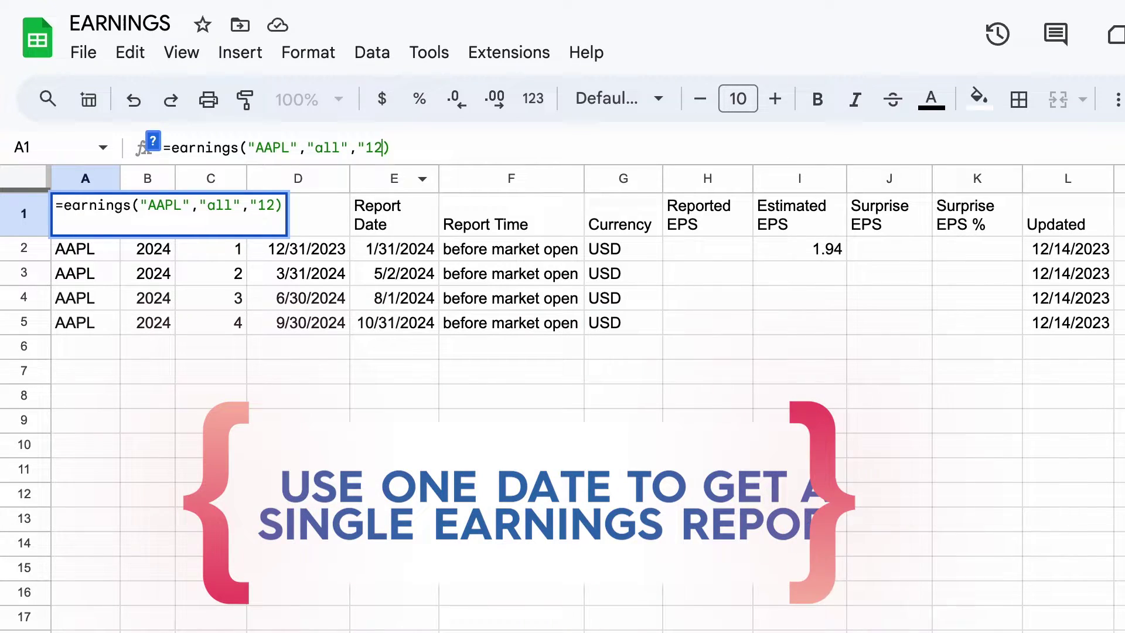
text(2023"))
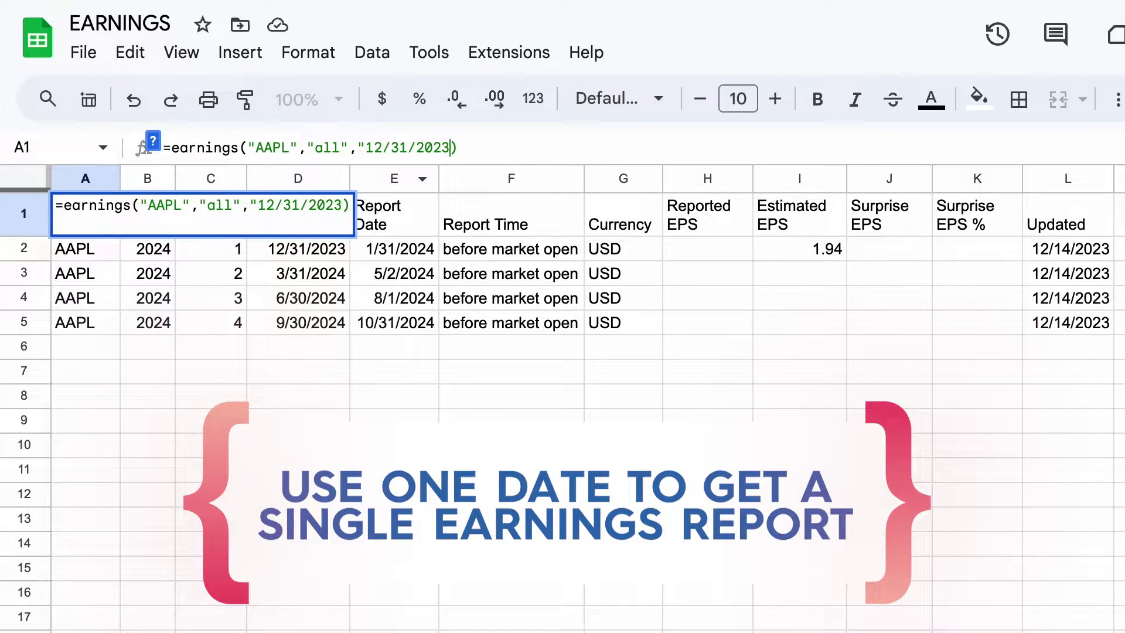
key(Return)
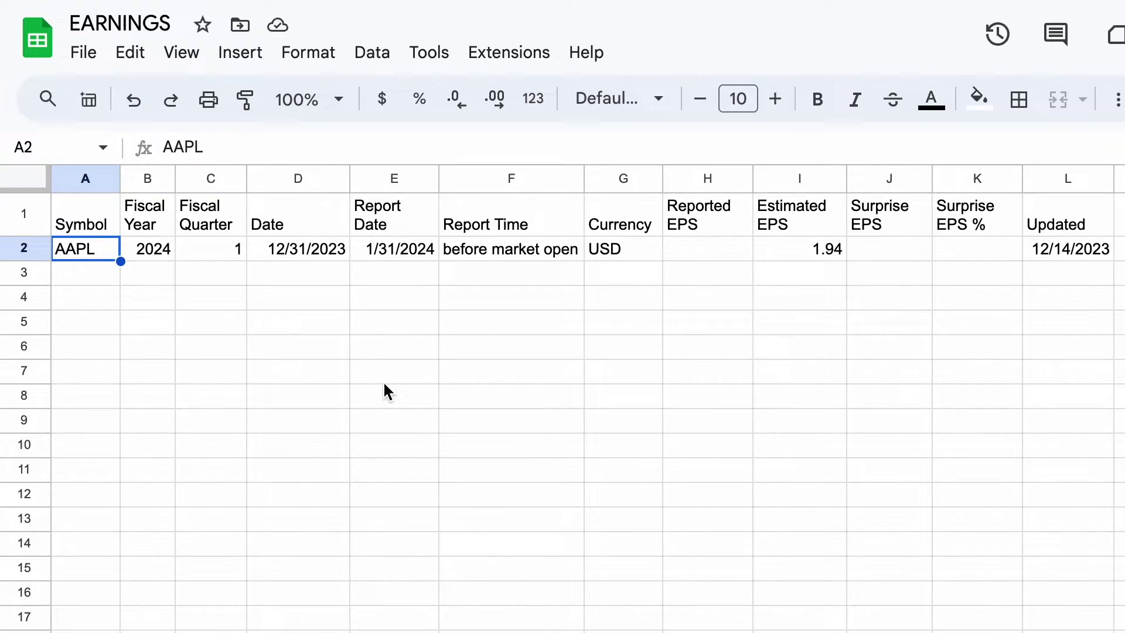
Move back up to A1 to view its formula
key(Up)
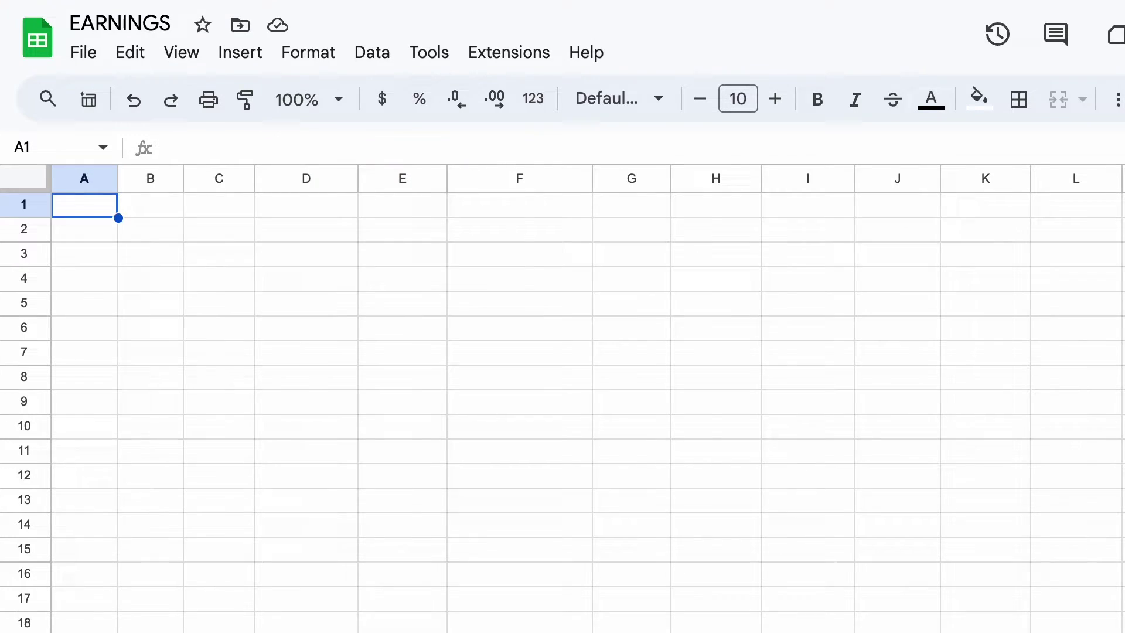
Enter =EARNINGS("AAPL","all","1/1/2023","12/31/2023") in A1 to load the 2023 earnings rows
text(=ea)
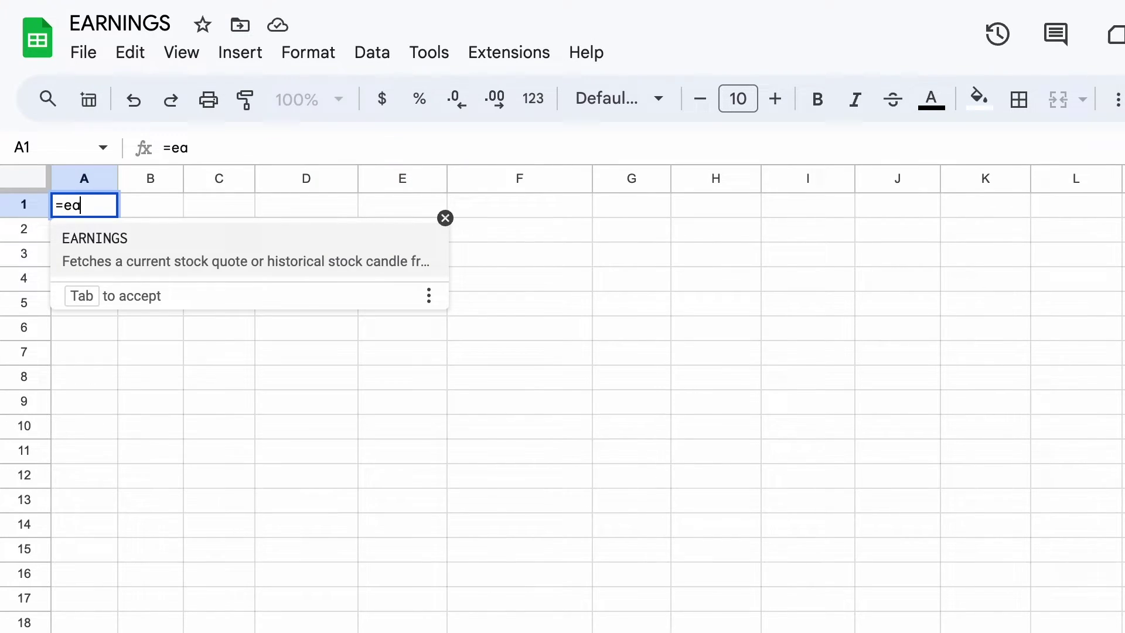
text(rnings)
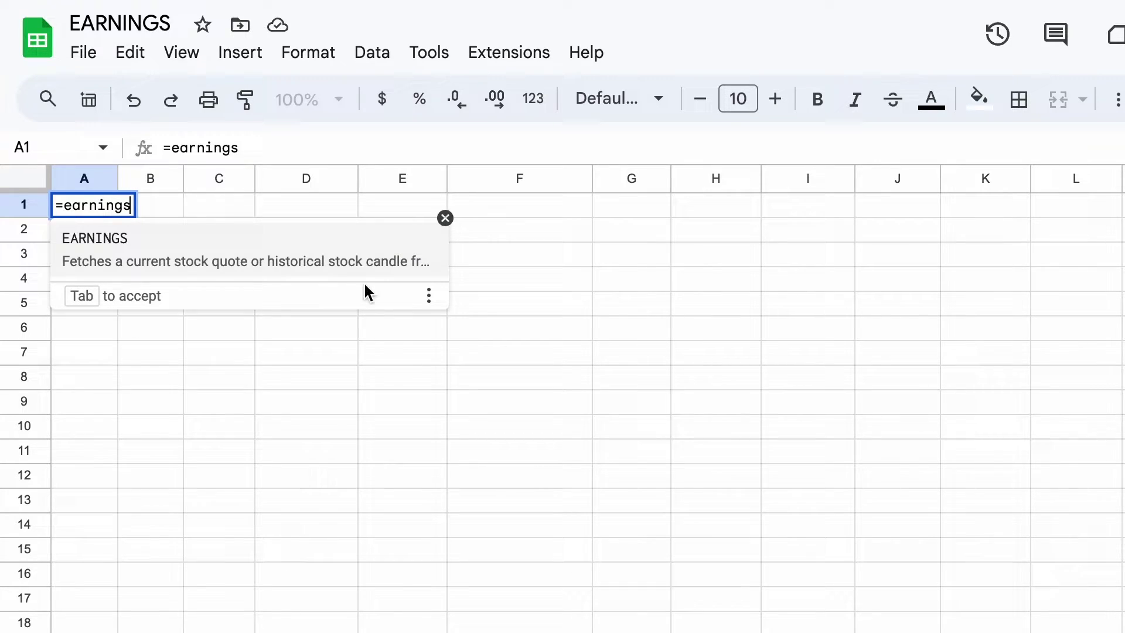
key(Tab)
click(445, 218)
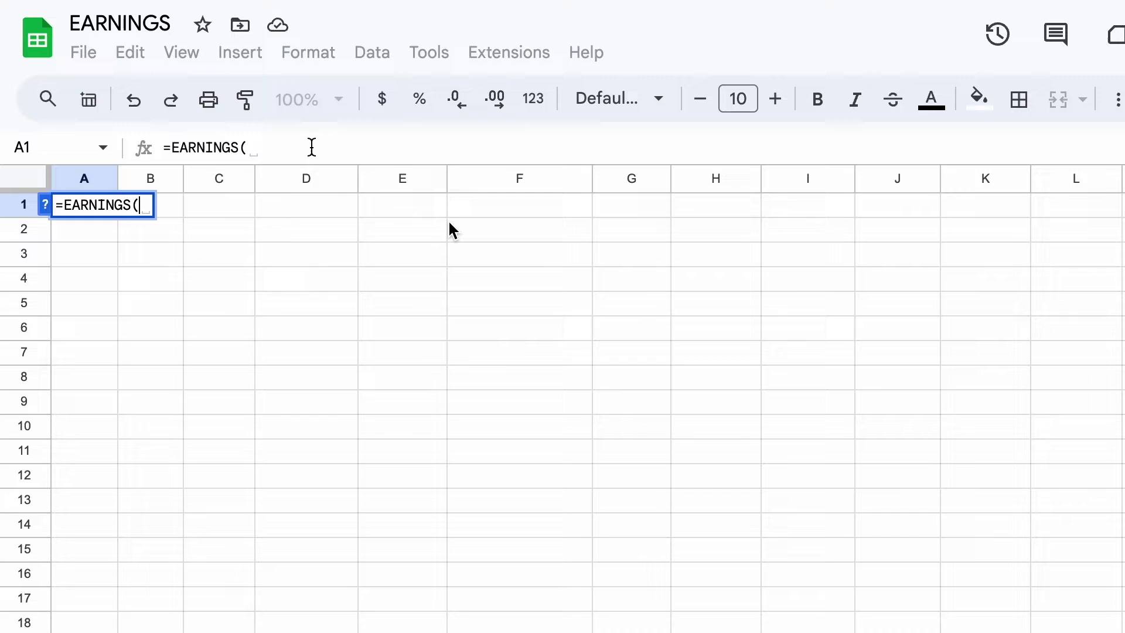
text("AAPL)
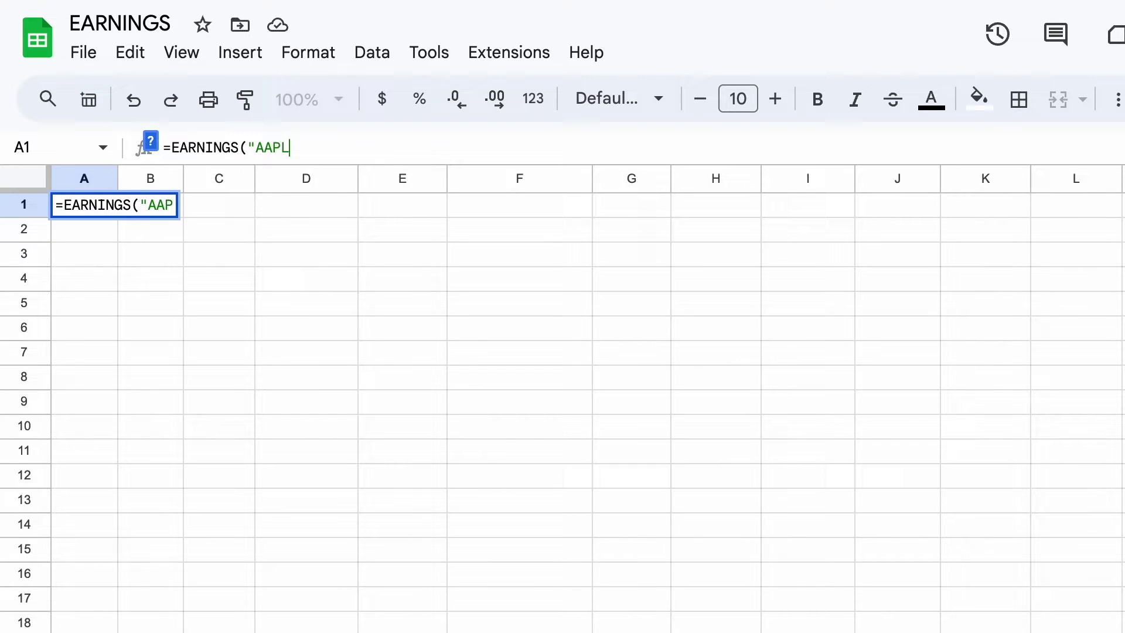
text(",)
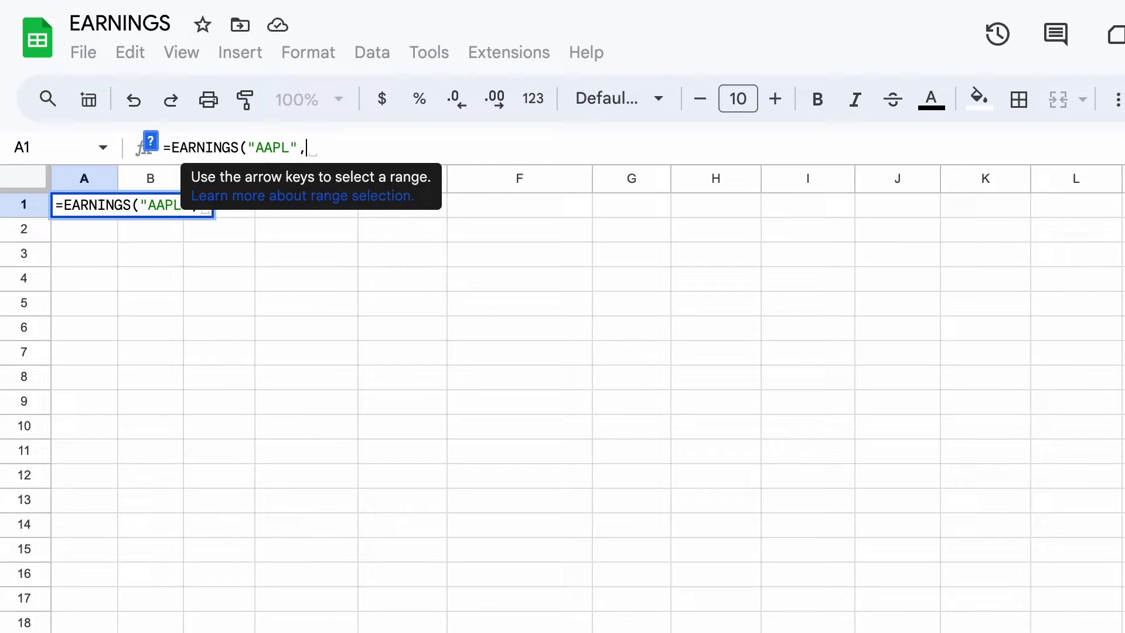
text(")
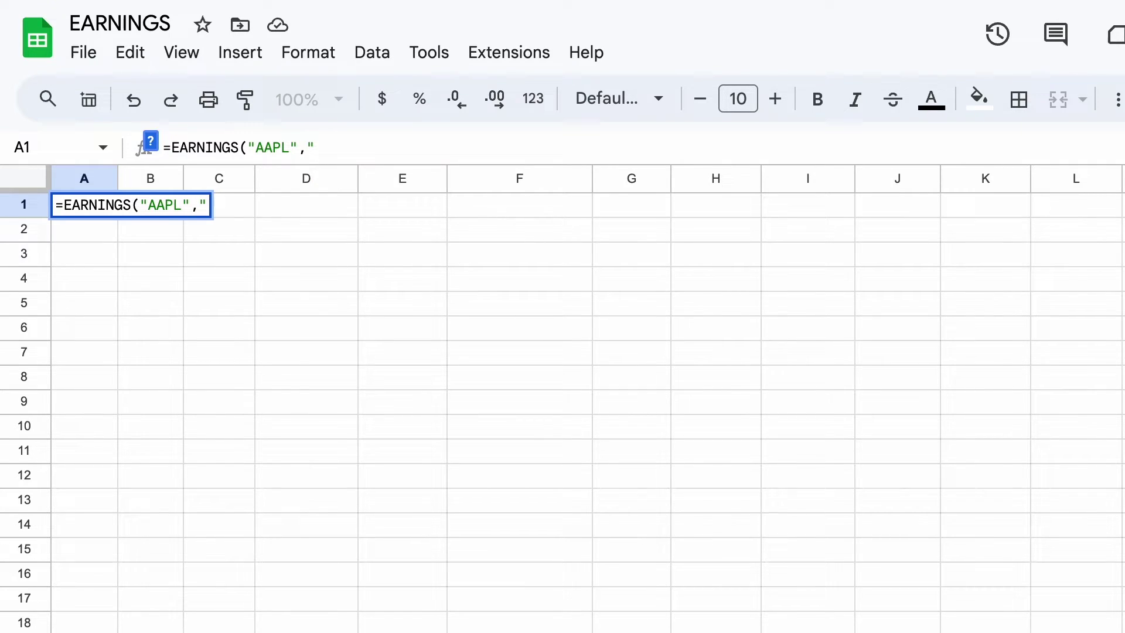
text(all")
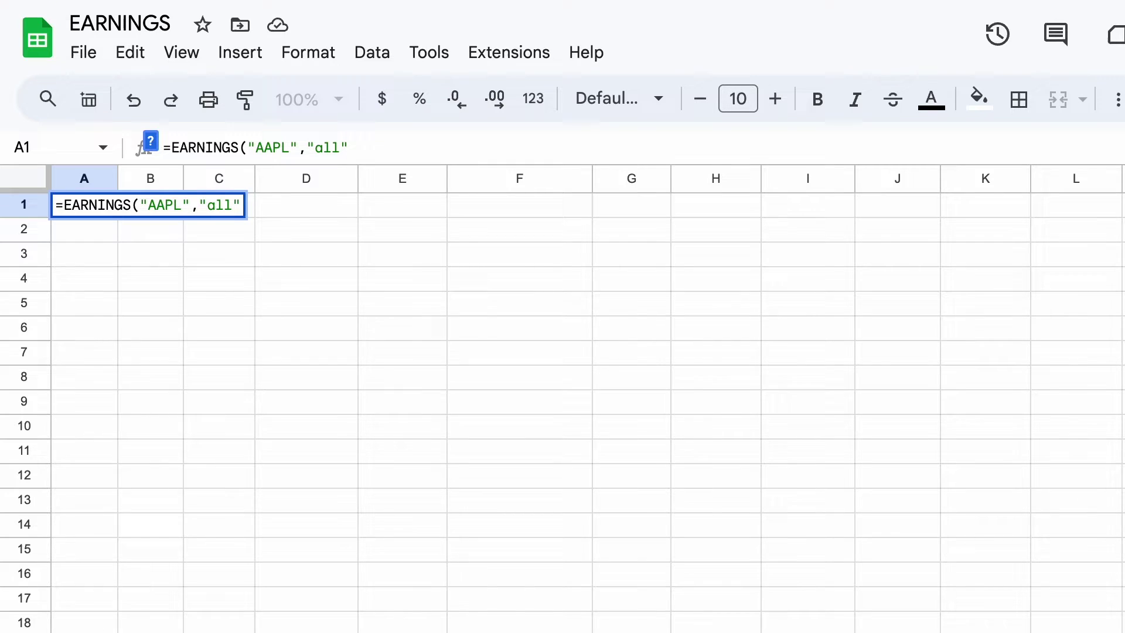
text(,")
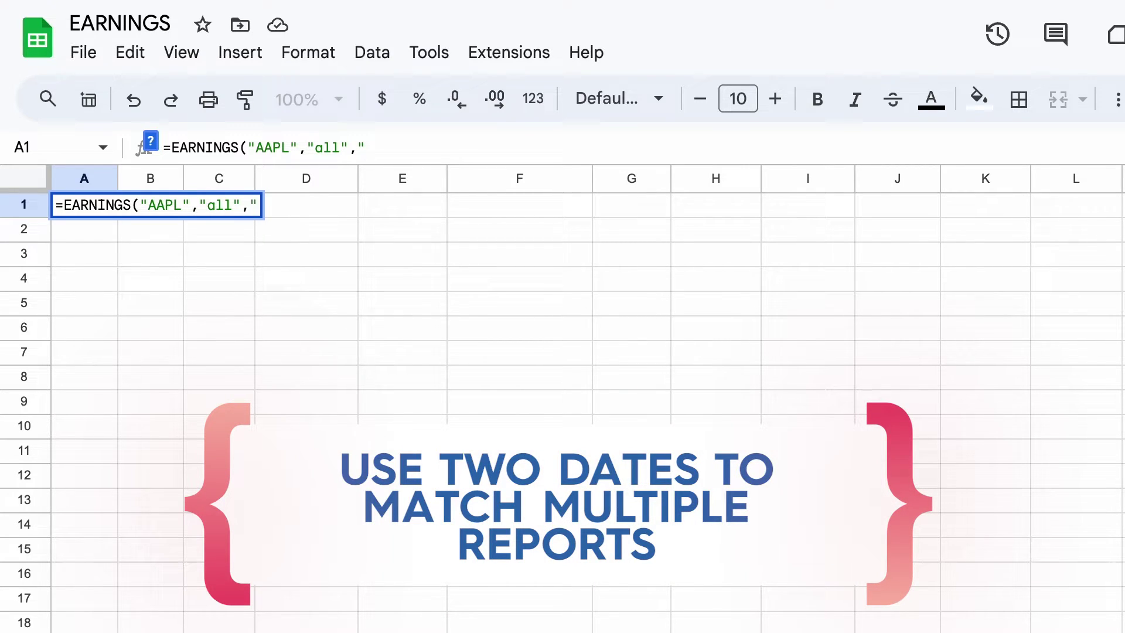
text(1/1/2)
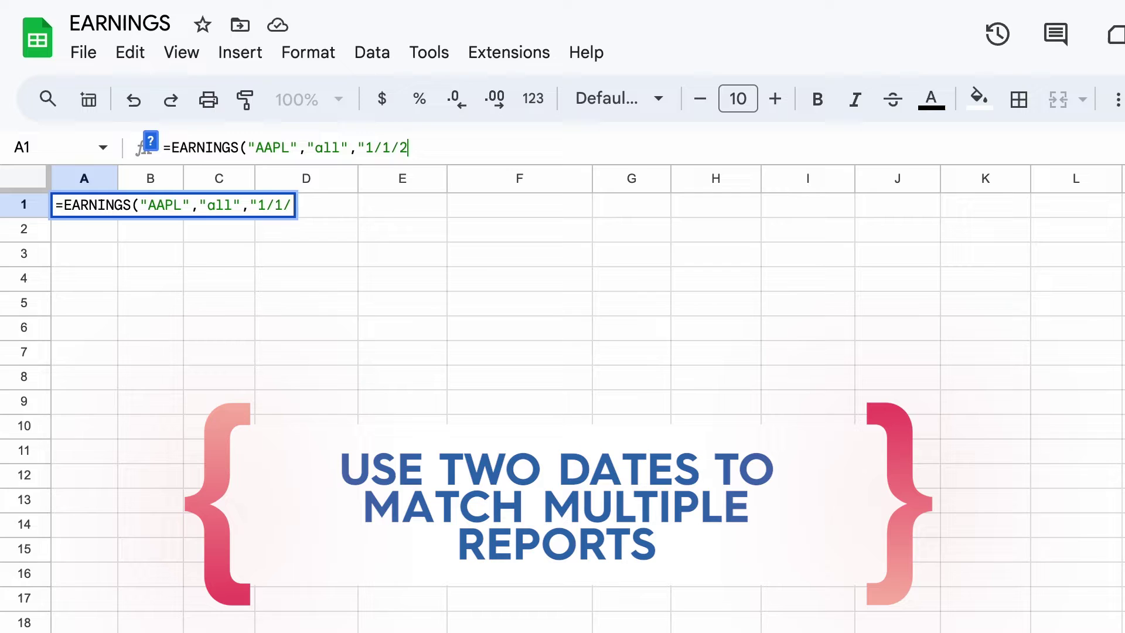
text(023")
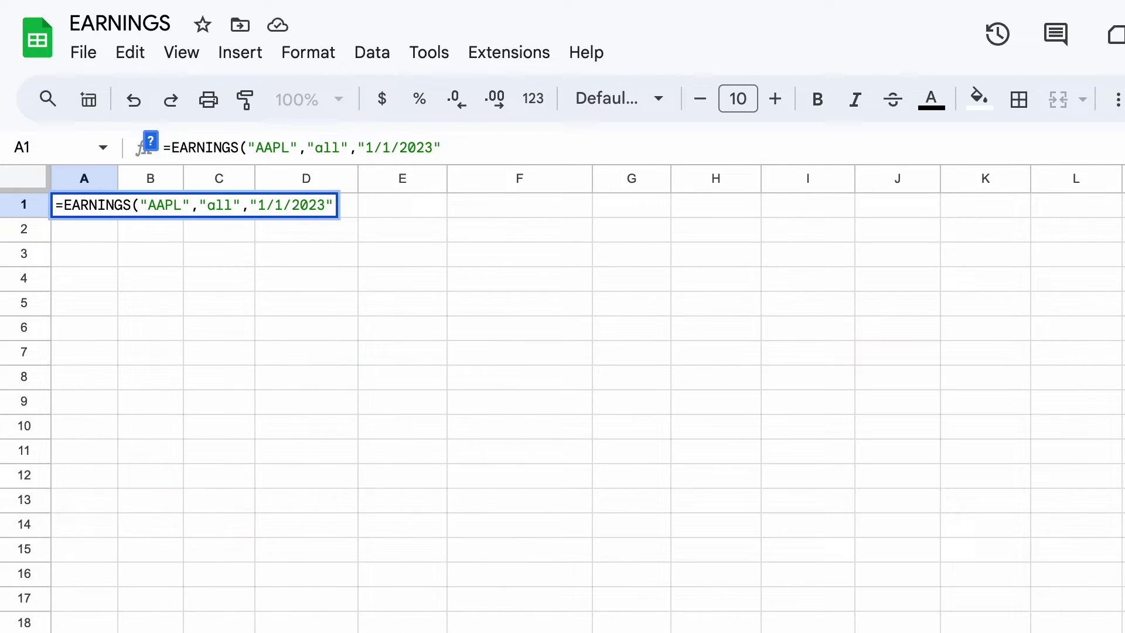
text(,"1)
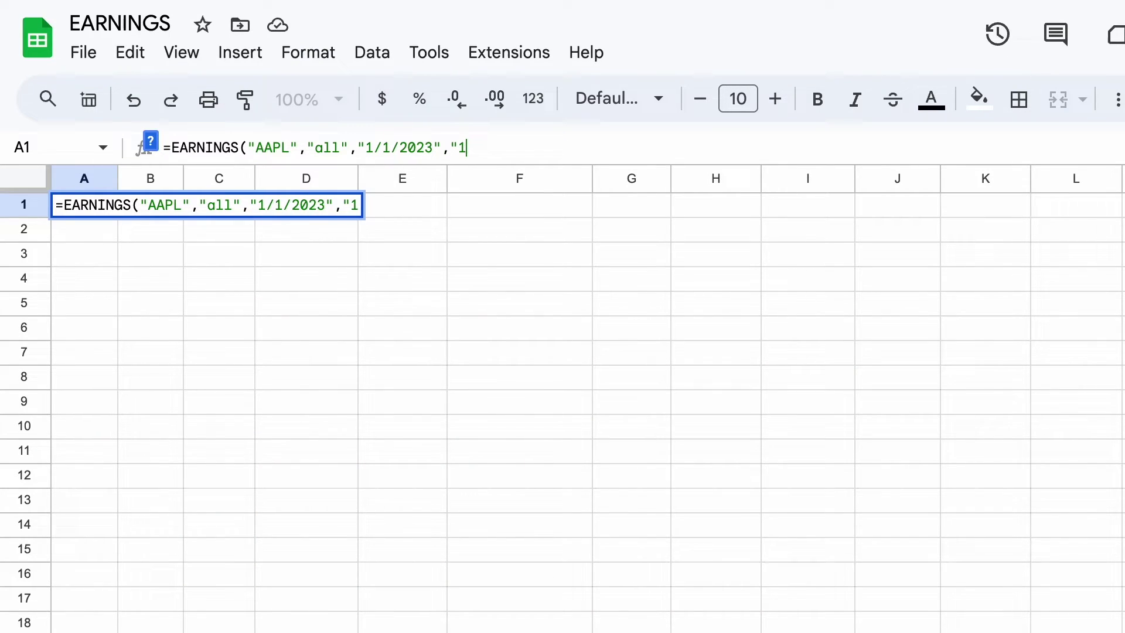
text(2/31/)
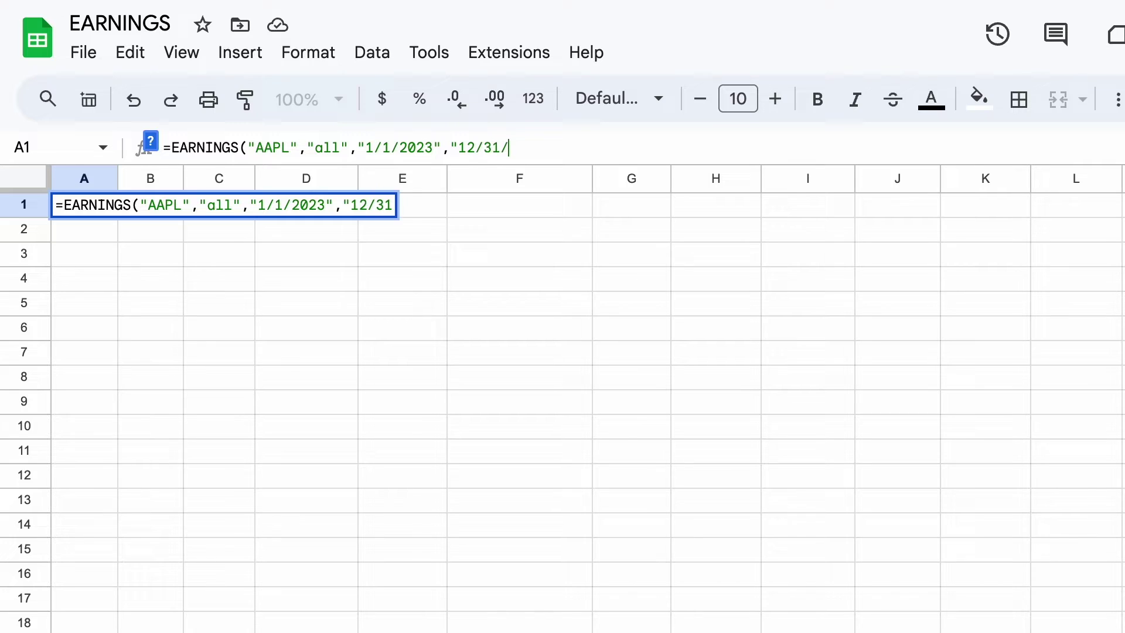
text(2023"))
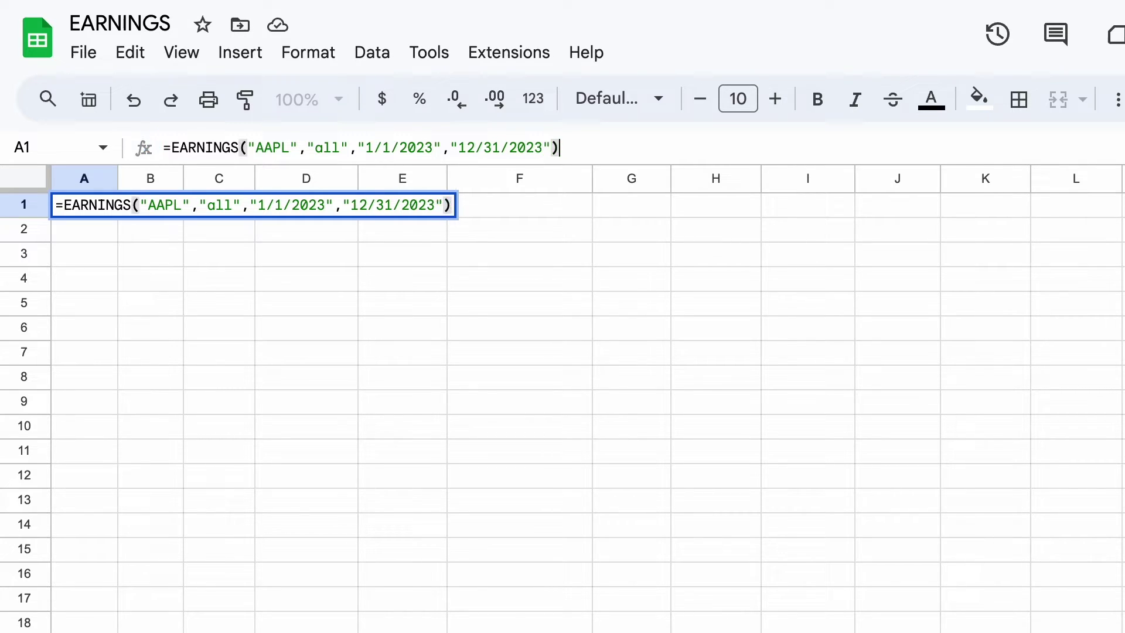
key(Return)
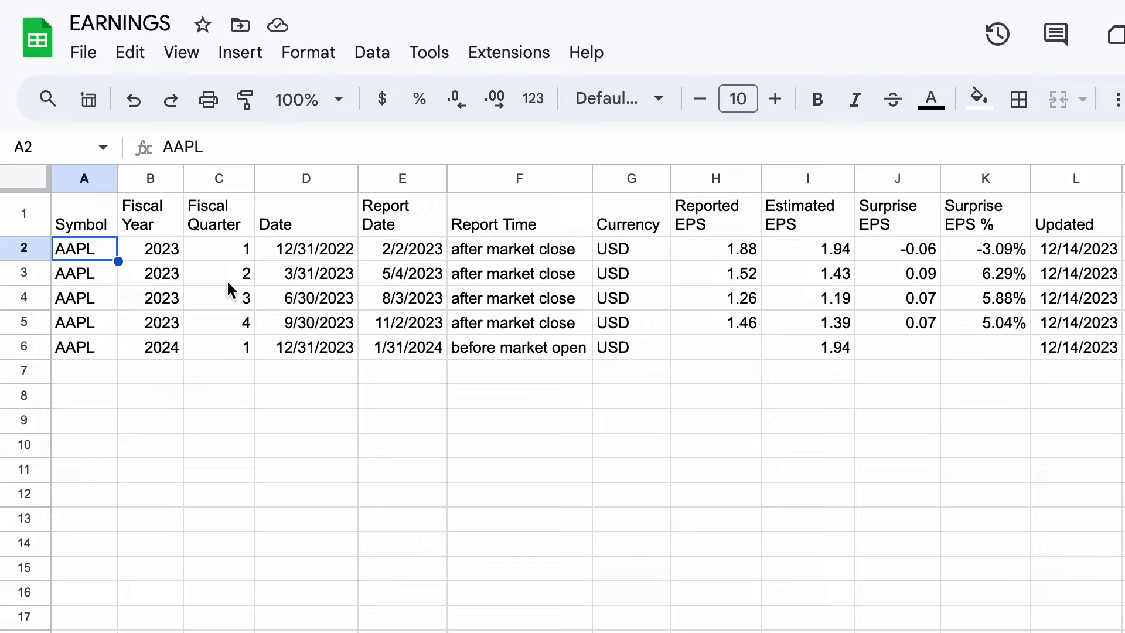
click(149, 253)
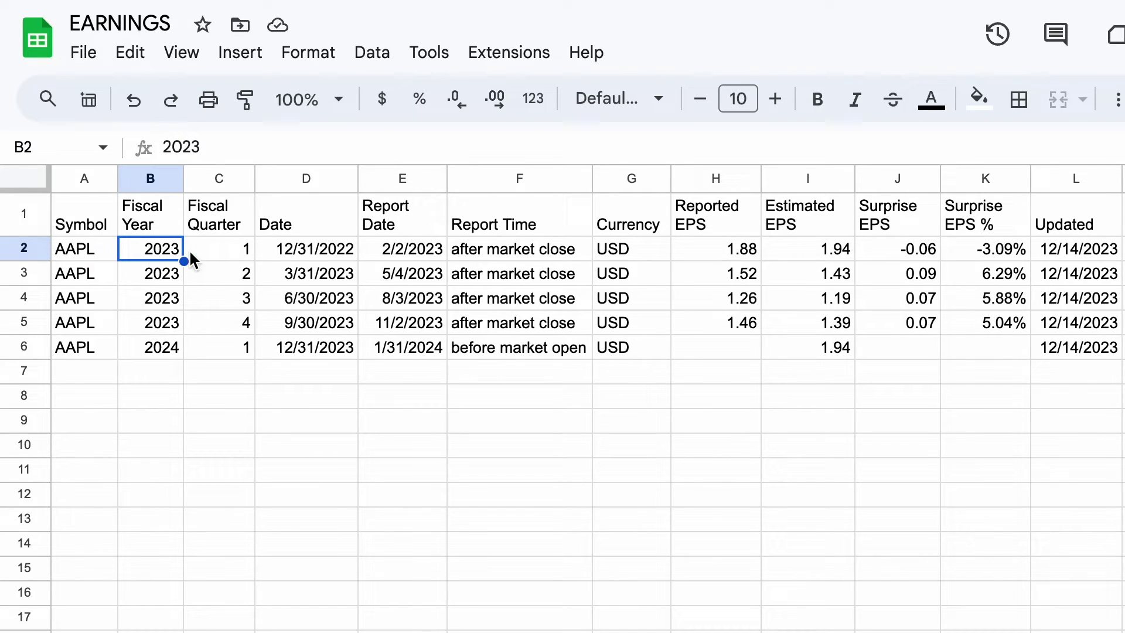
click(205, 257)
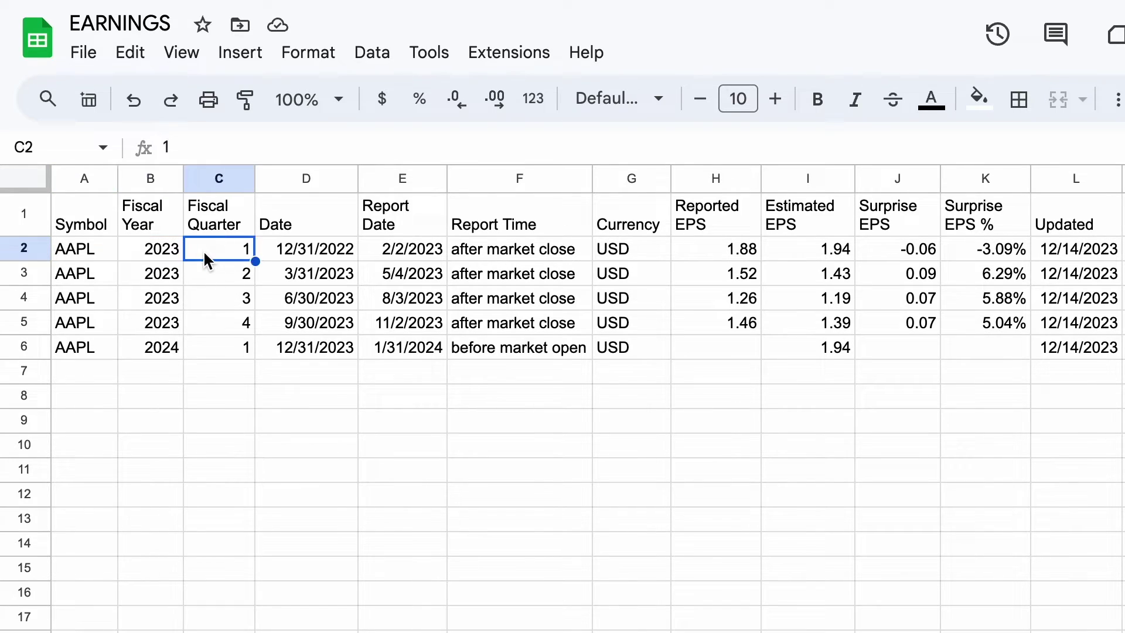
click(292, 256)
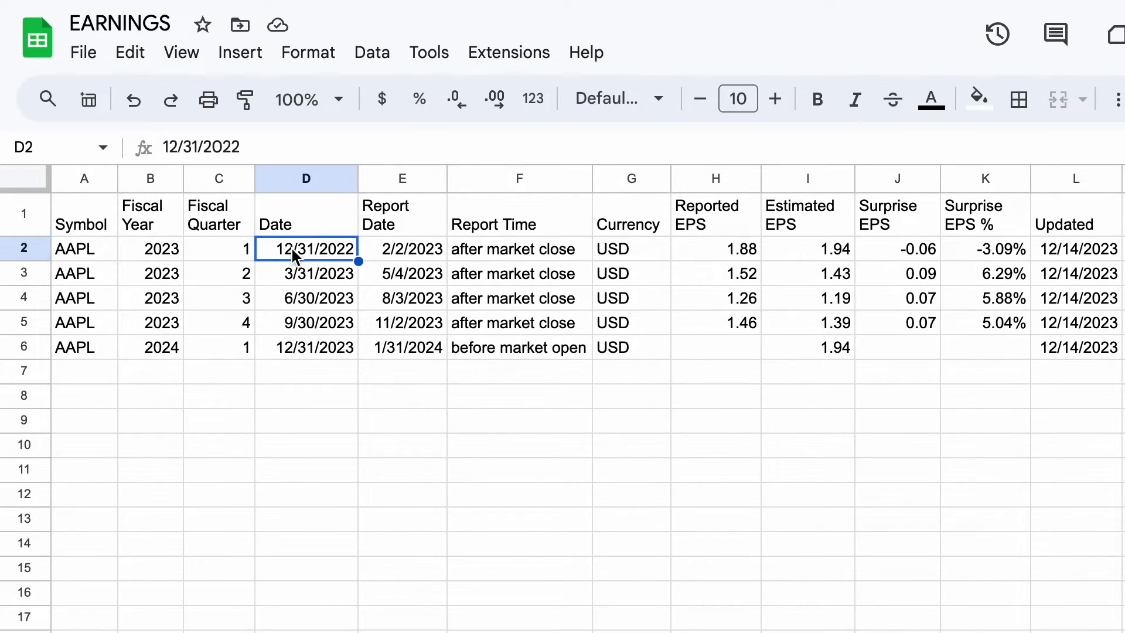
click(381, 251)
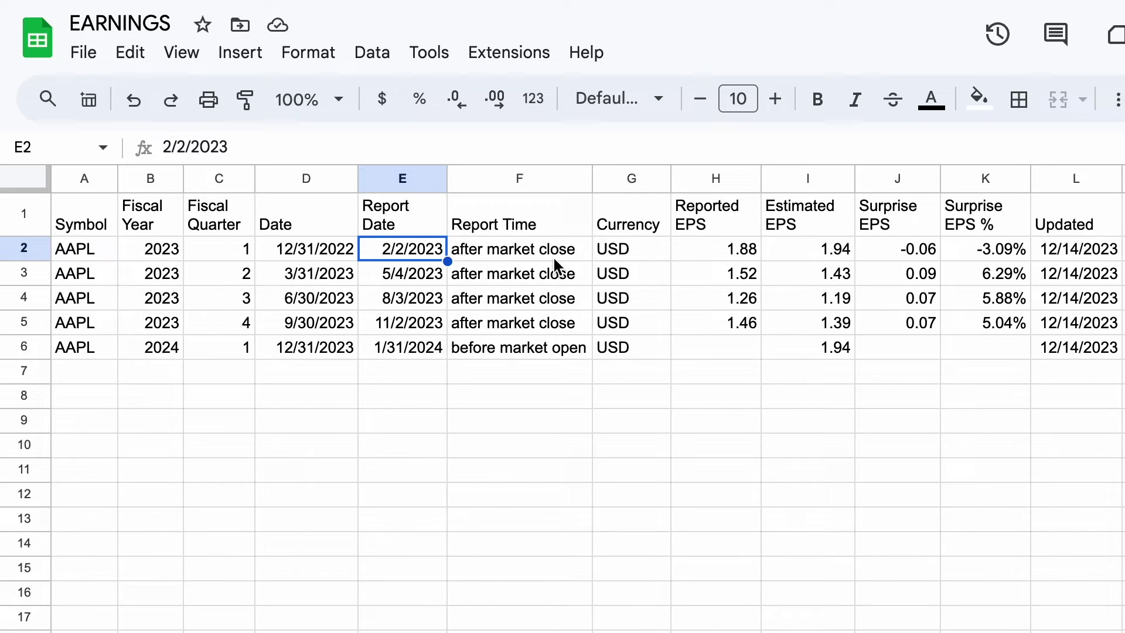
click(596, 258)
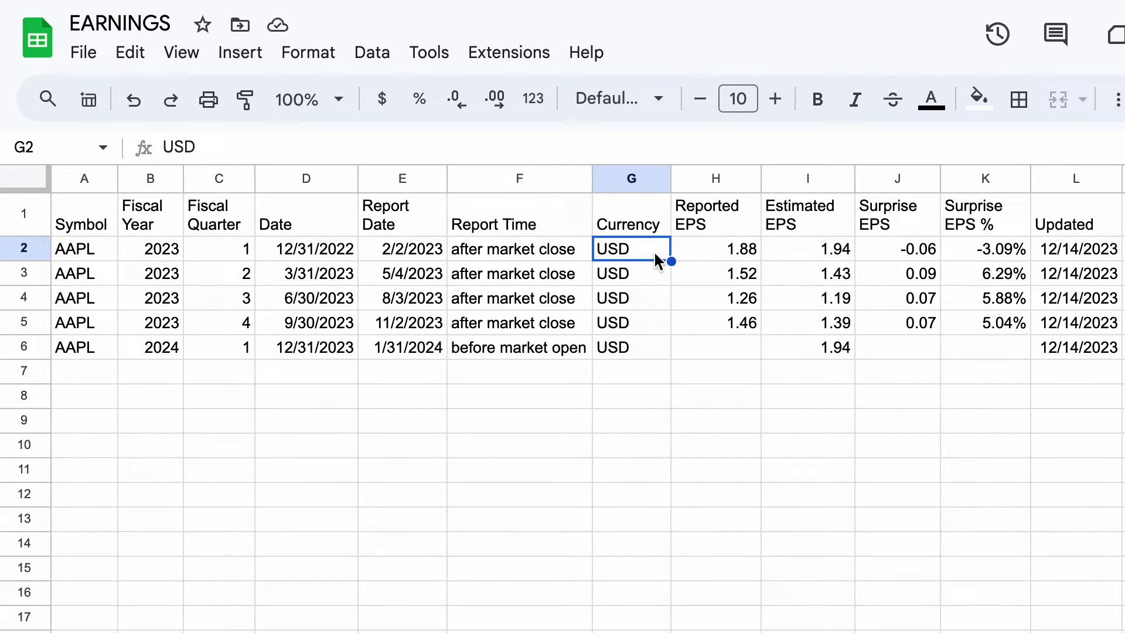
click(720, 254)
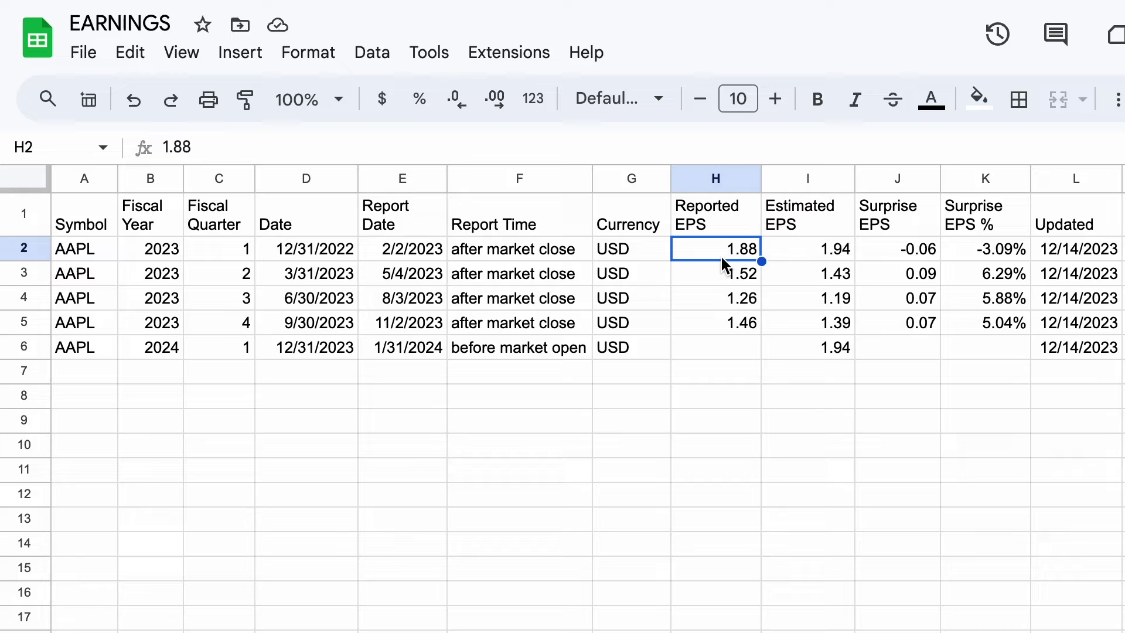
click(816, 253)
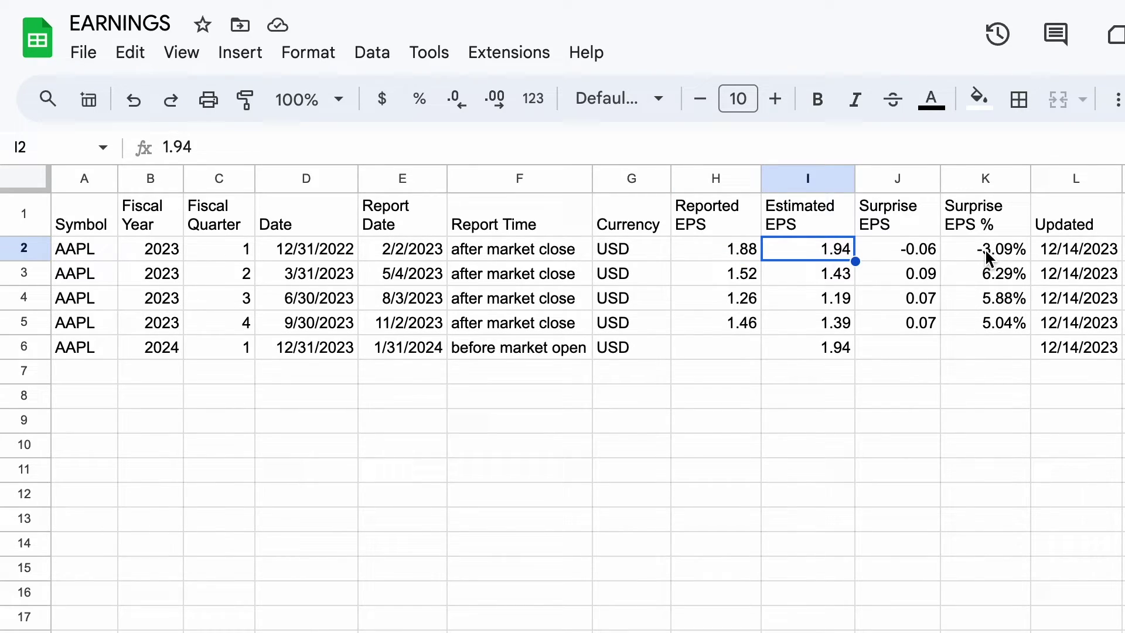
click(83, 350)
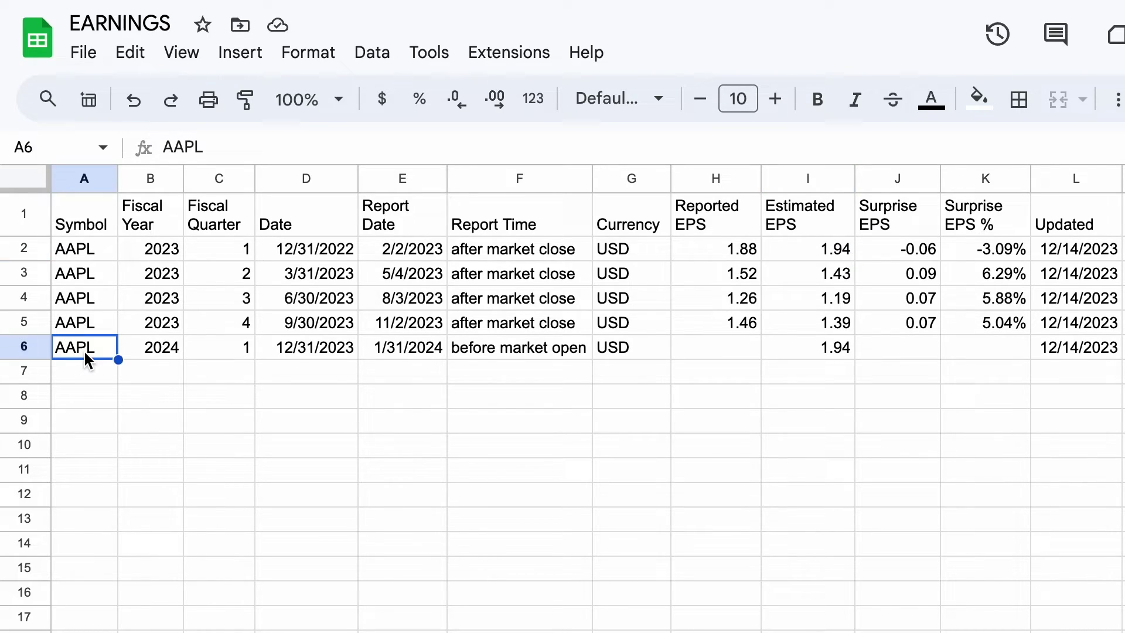
click(221, 349)
click(303, 349)
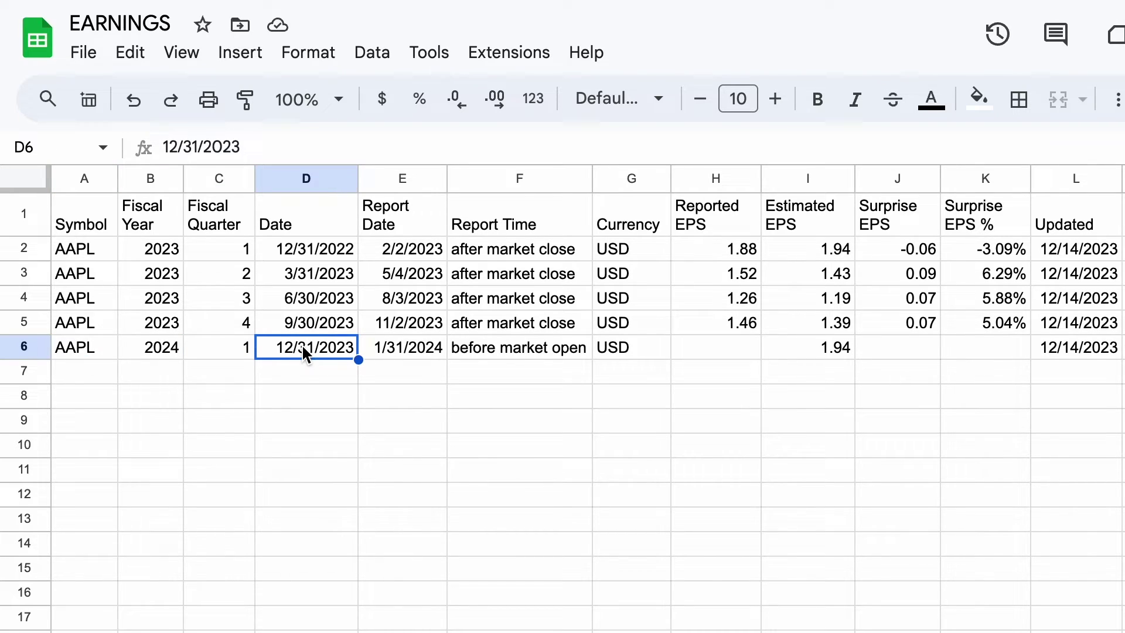
click(432, 355)
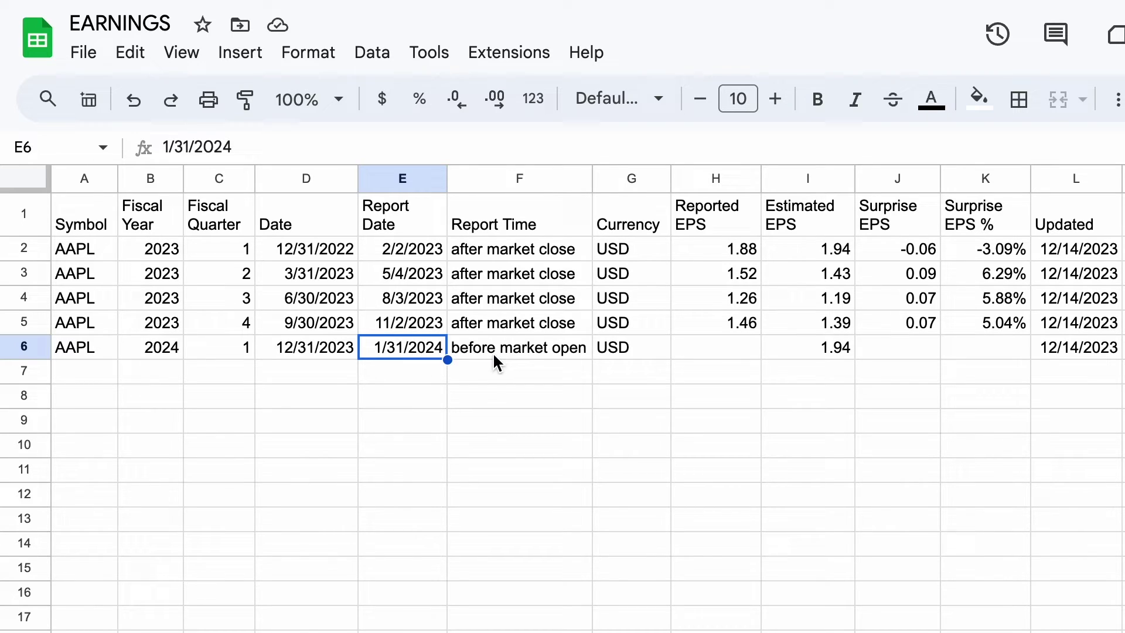
click(554, 352)
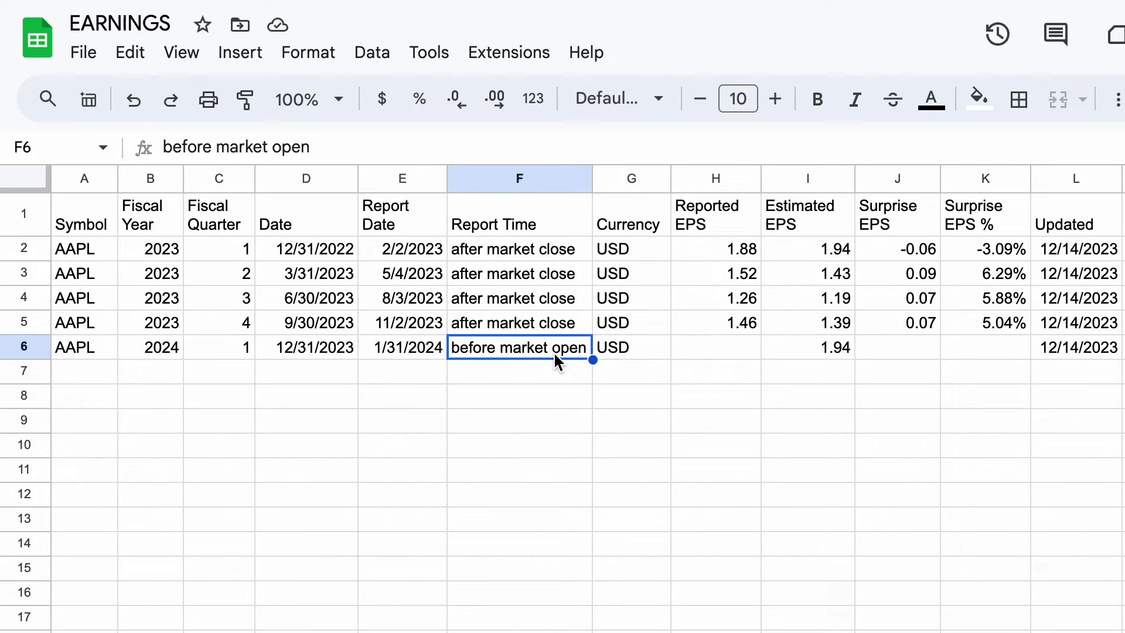
click(631, 348)
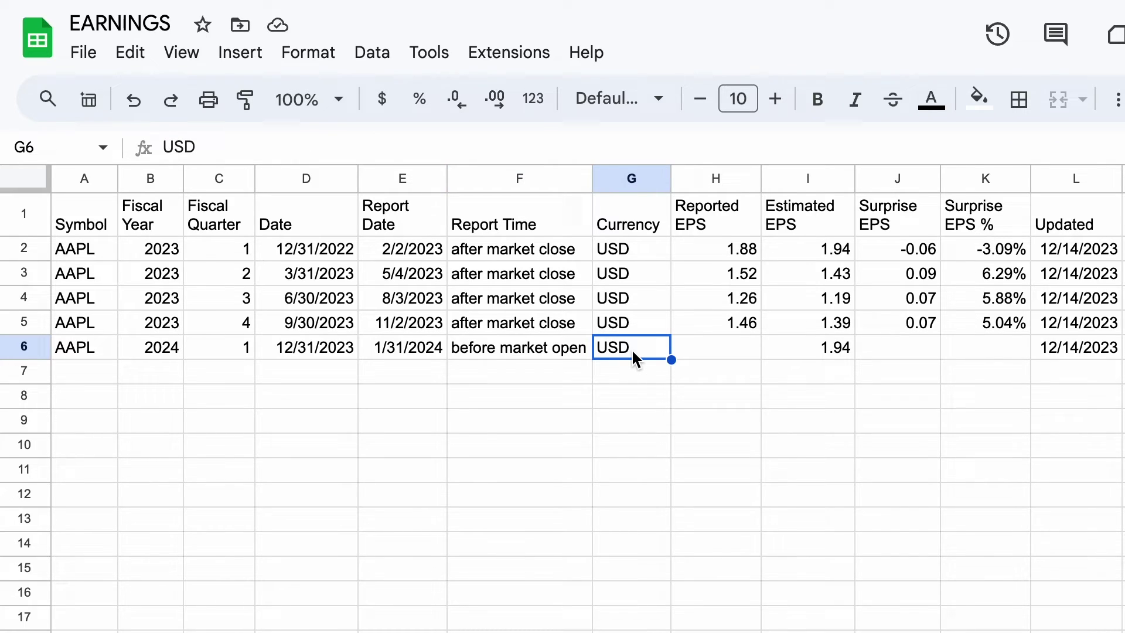
click(809, 345)
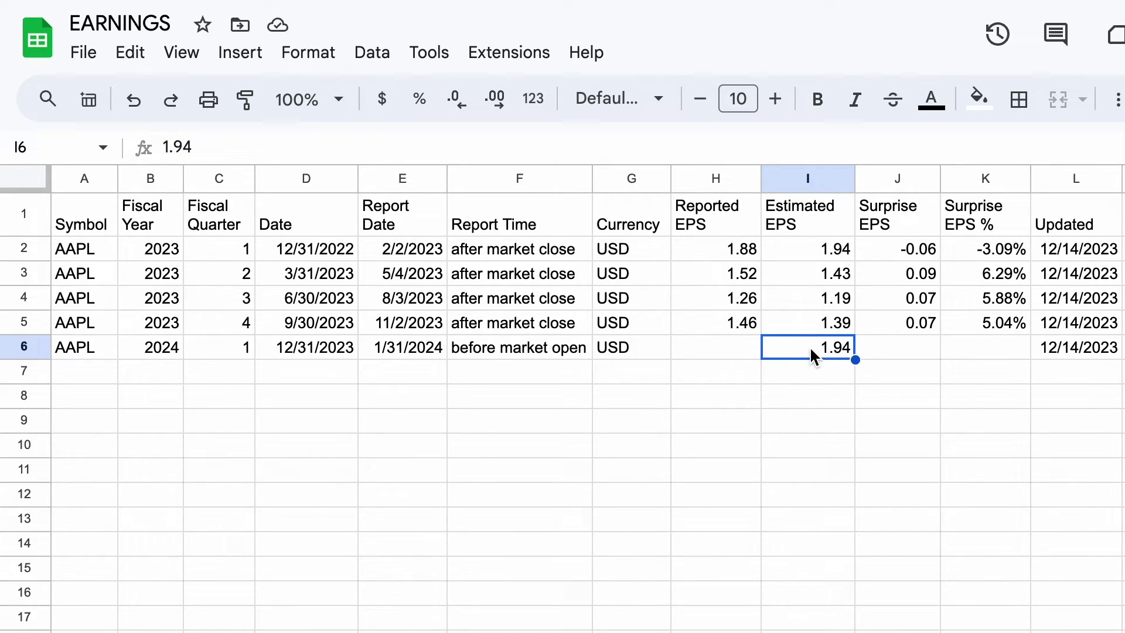
click(729, 349)
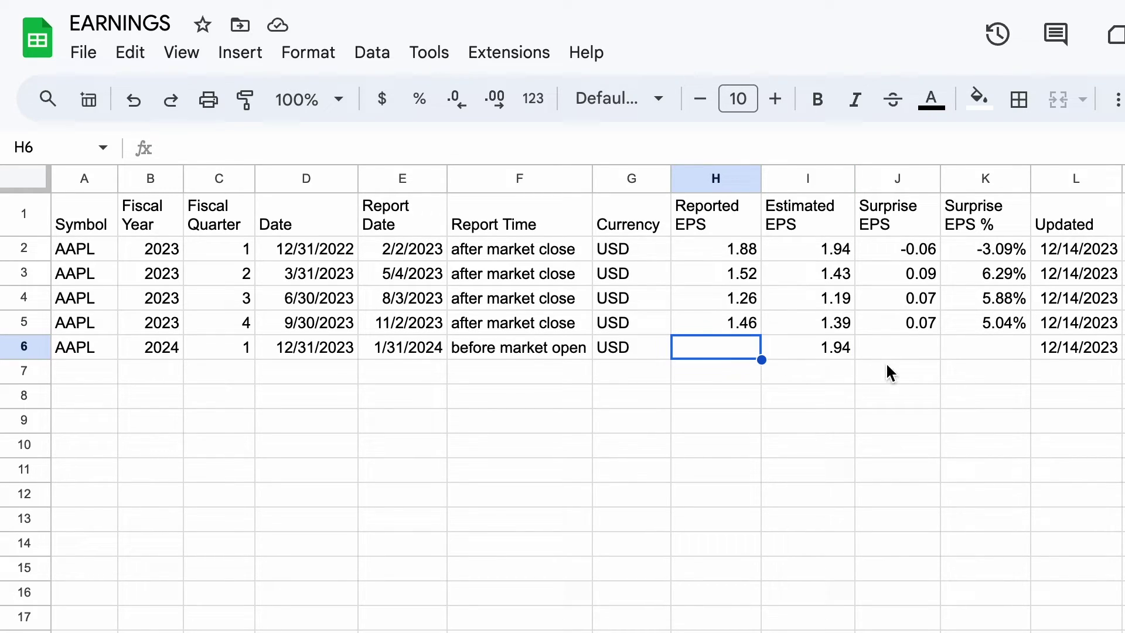
click(905, 350)
click(971, 351)
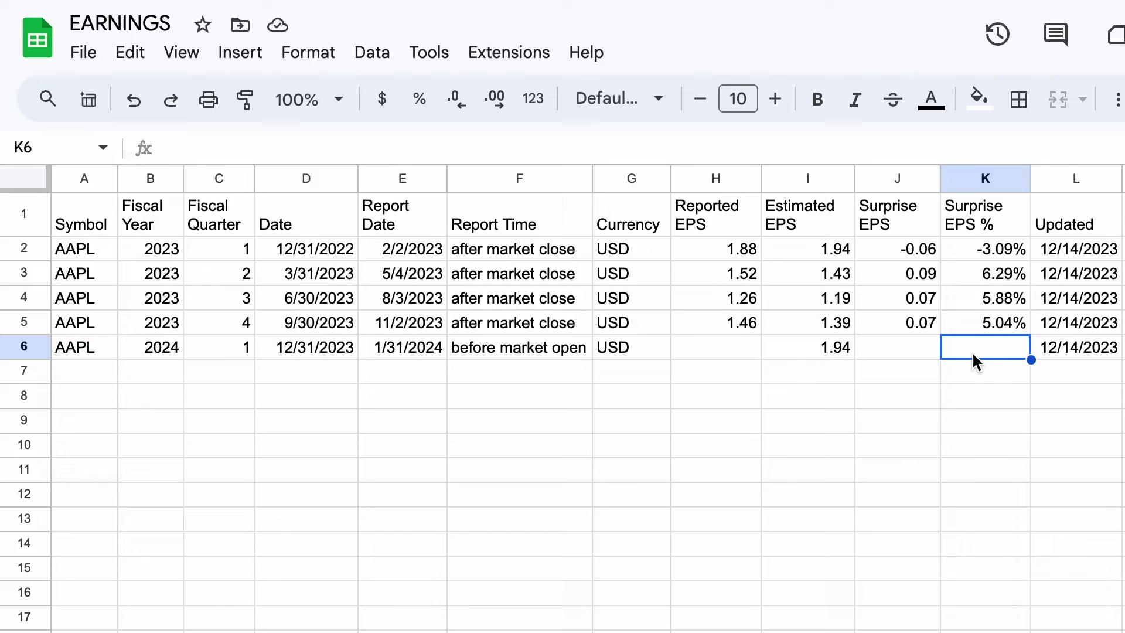
click(1066, 346)
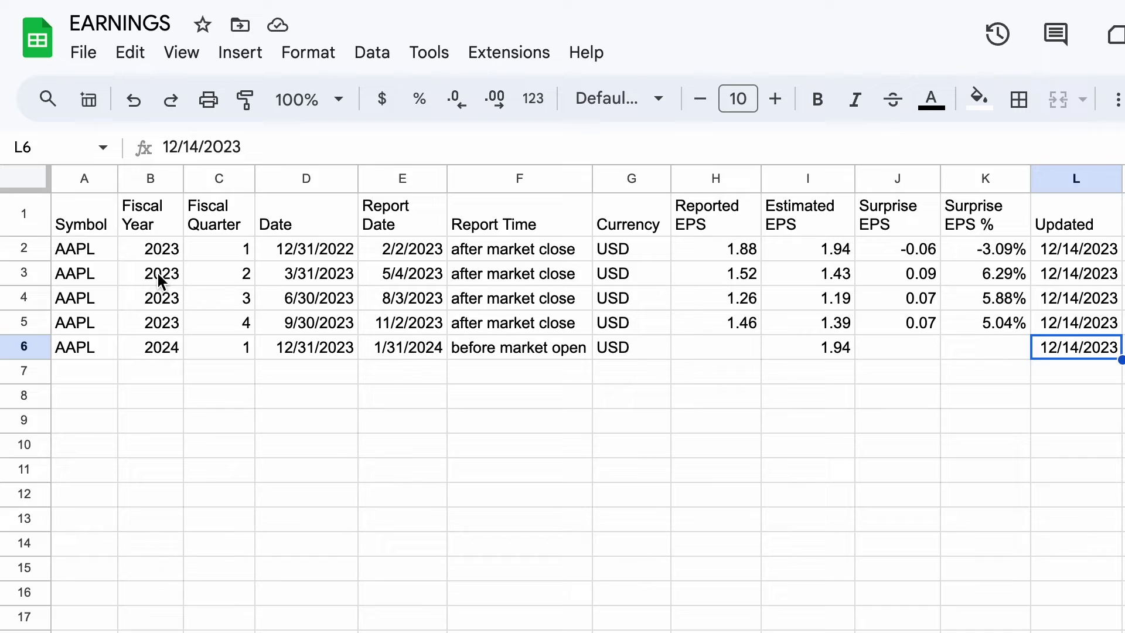
click(90, 223)
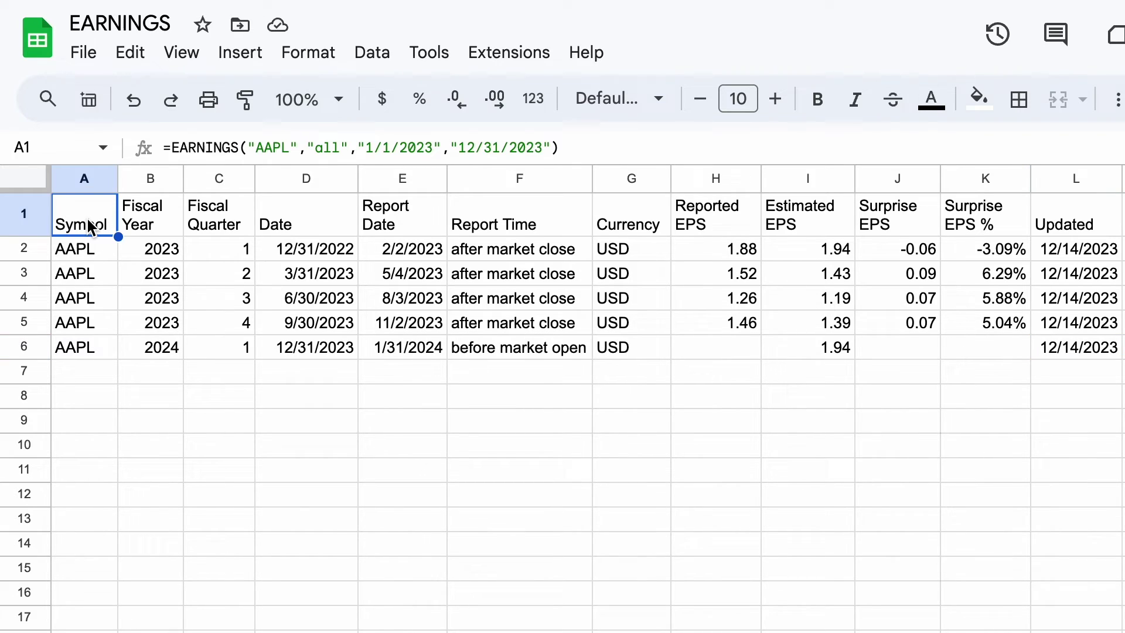
Clear A1 and enter =EARNINGS("AAPL","estimated eps","12/31/2023") in its place
key(Delete)
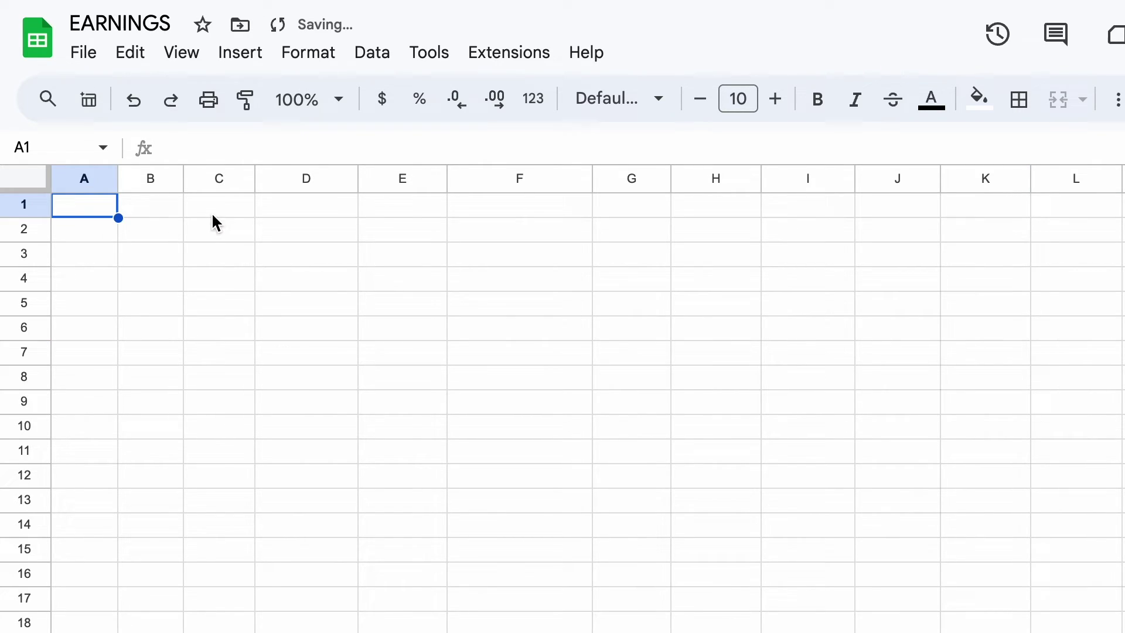
text(=earn)
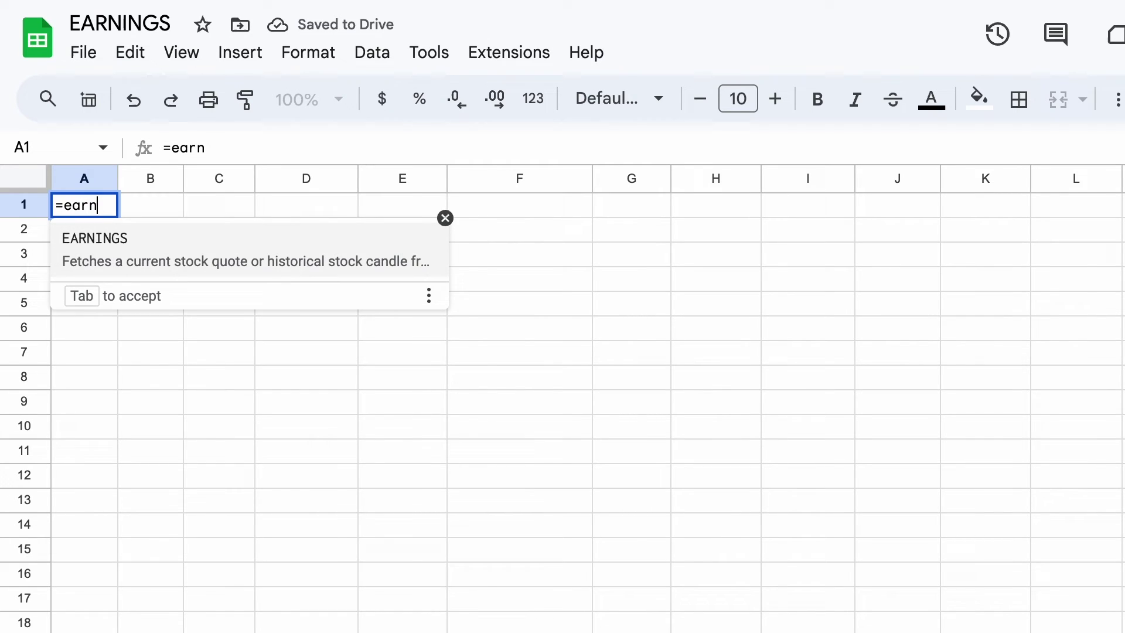
key(Tab)
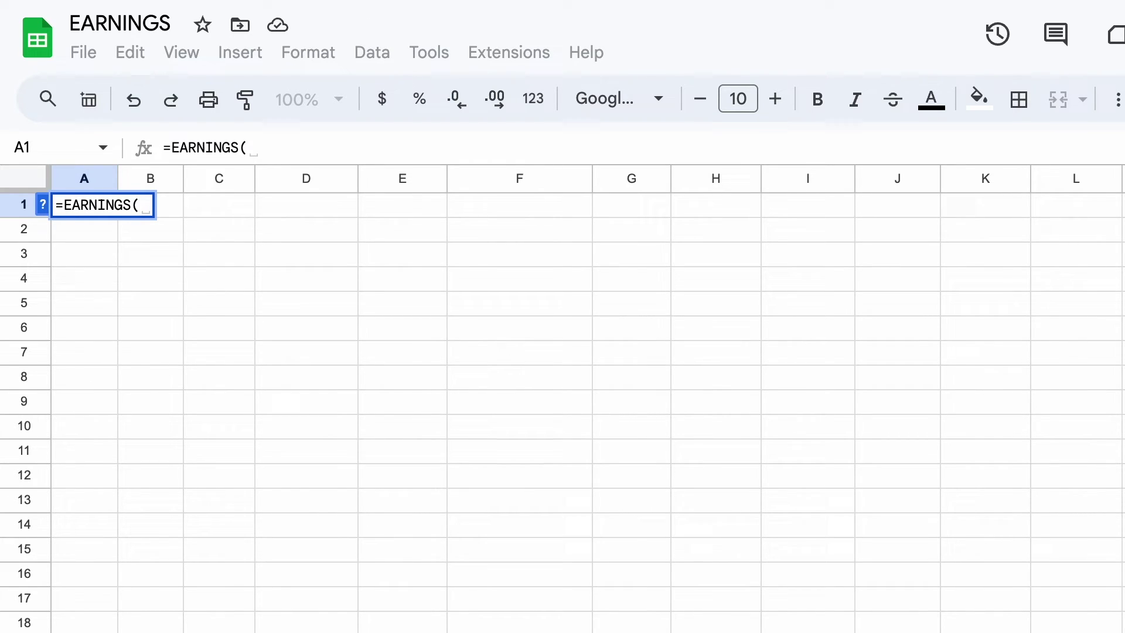
text("A)
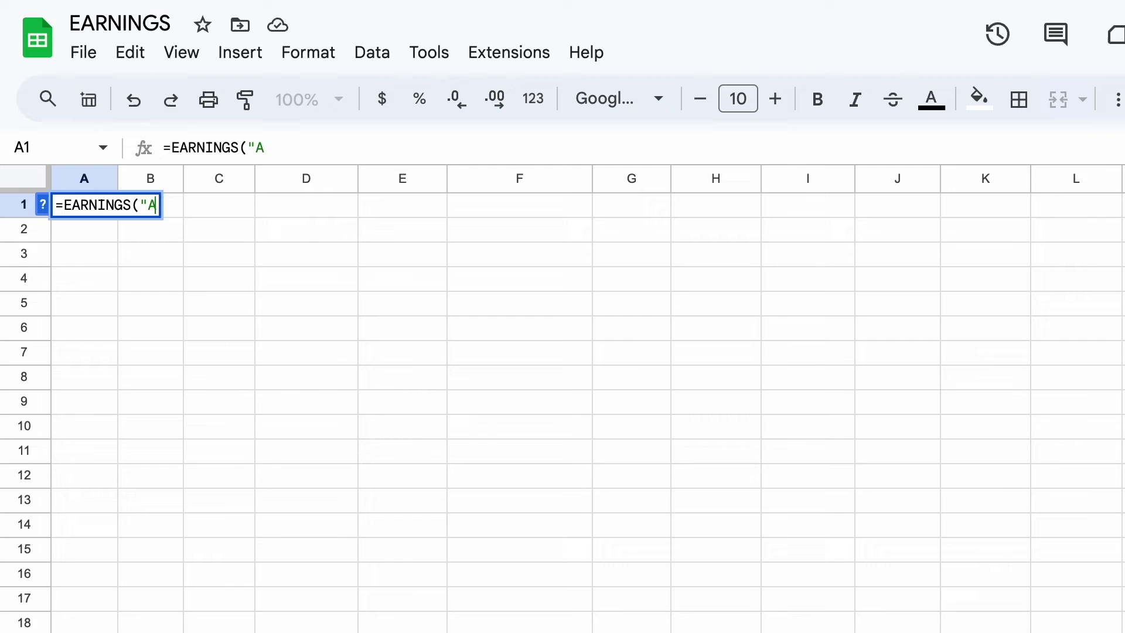
text(APL")
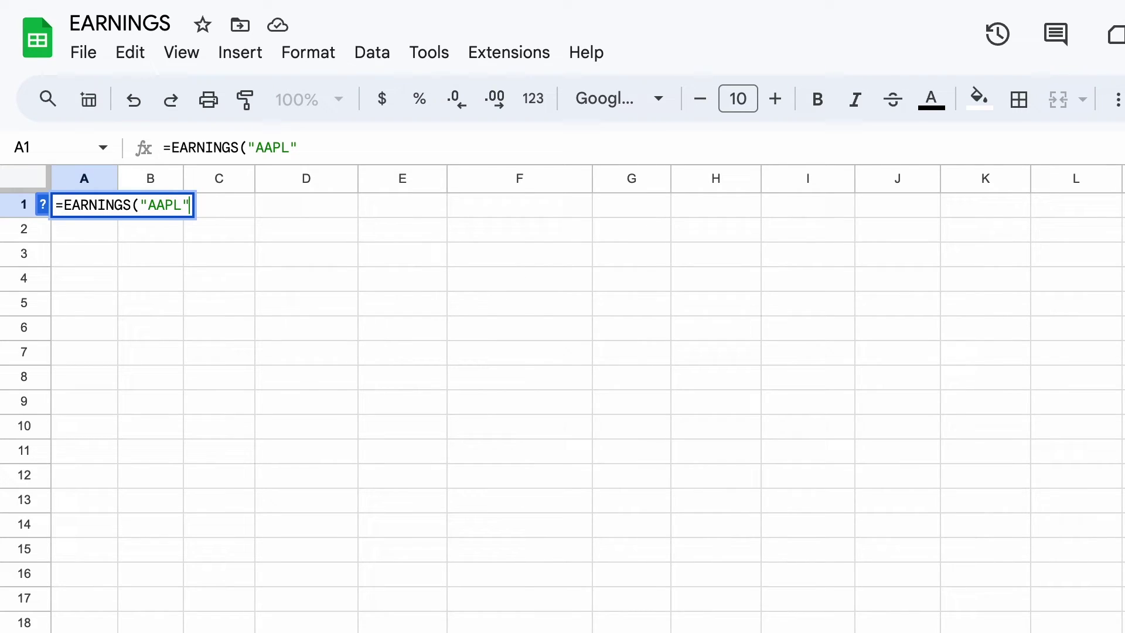
text(,)
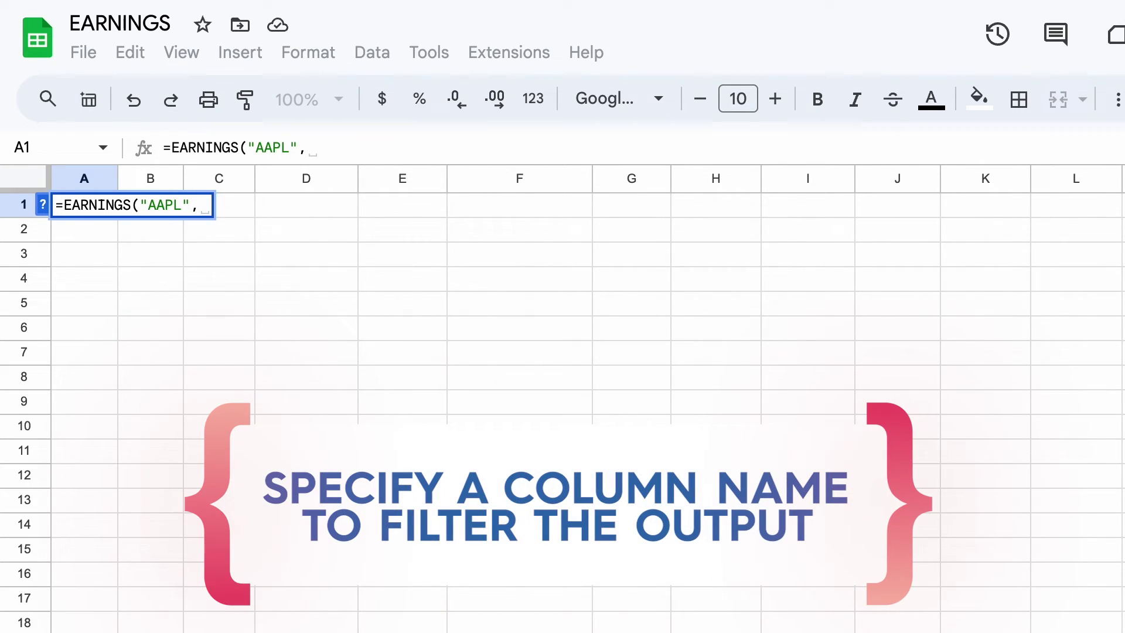
text("estimated eps",)
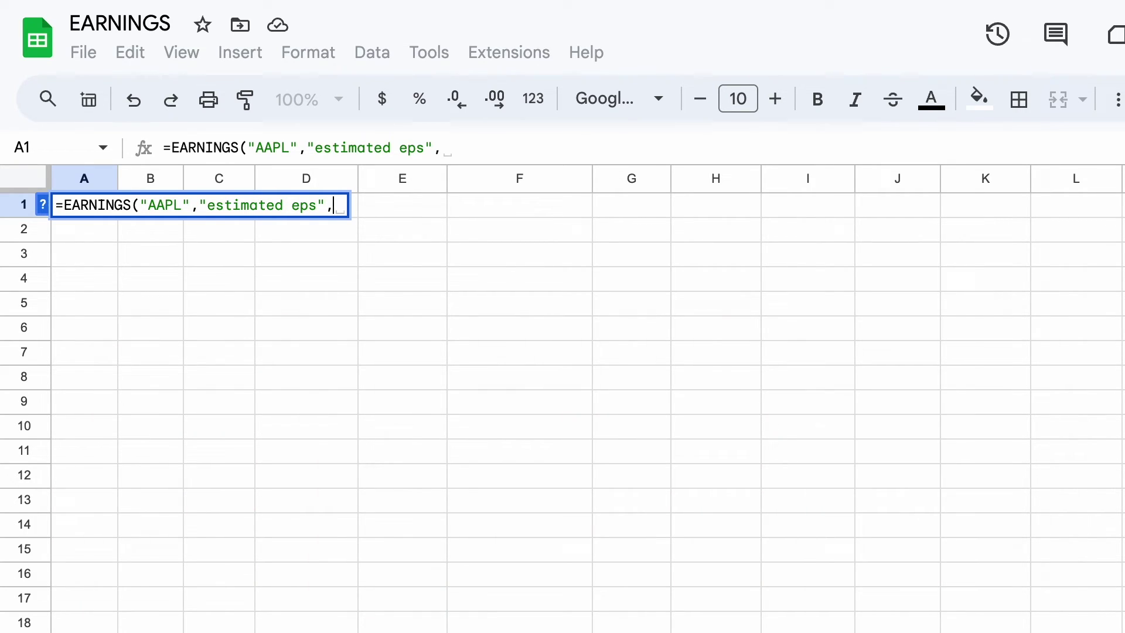
text(")
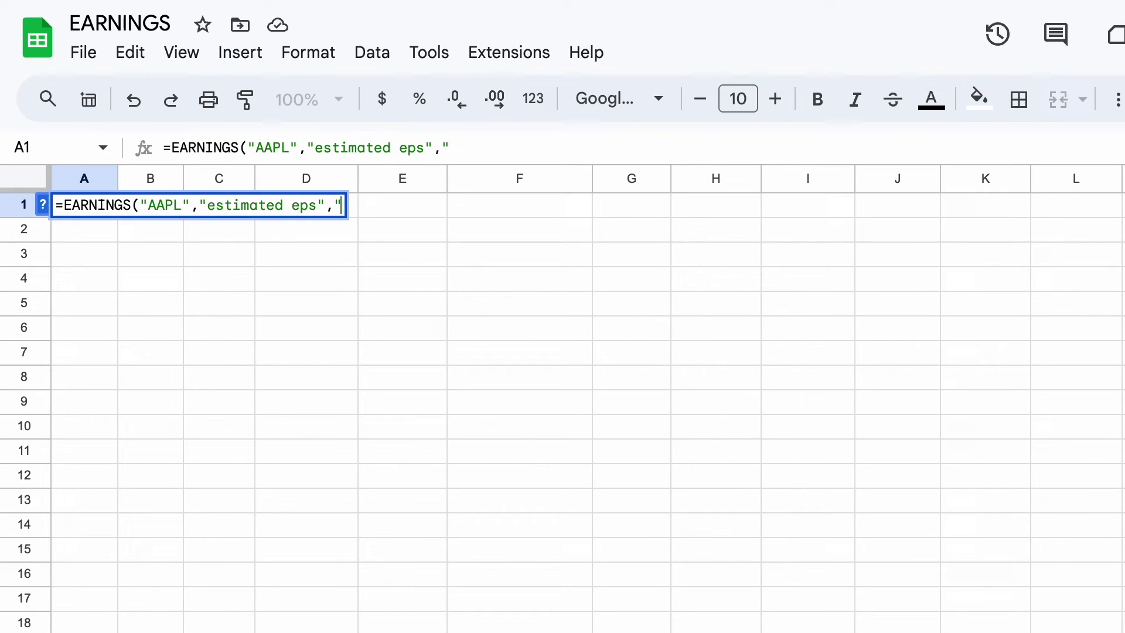
text(12/31/2023))
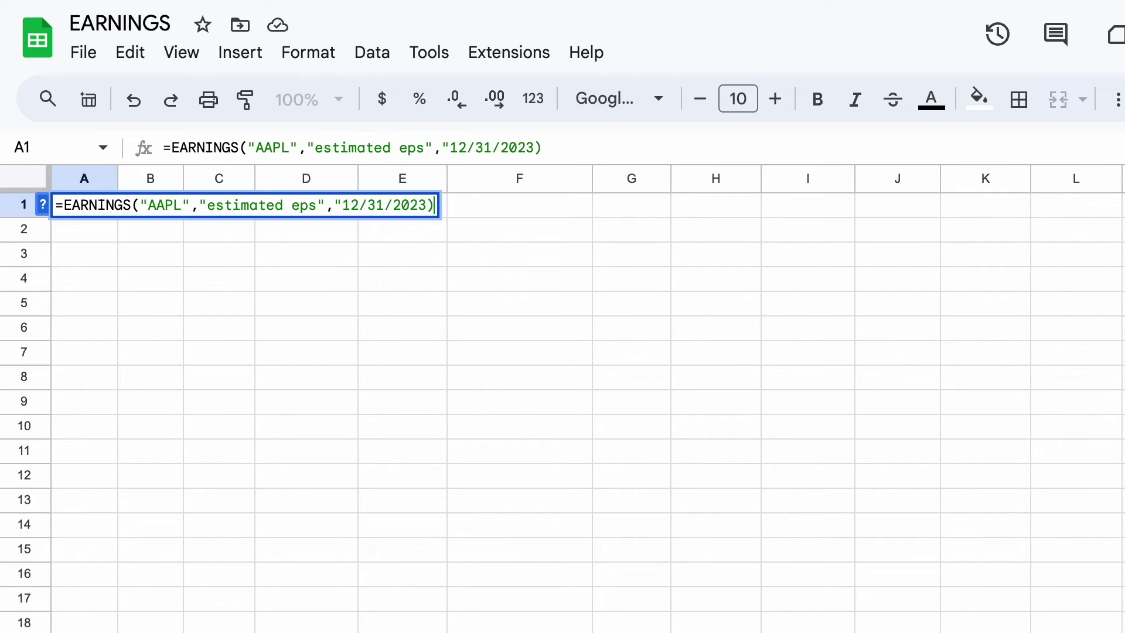
key(BackSpace)
text("))
key(Return)
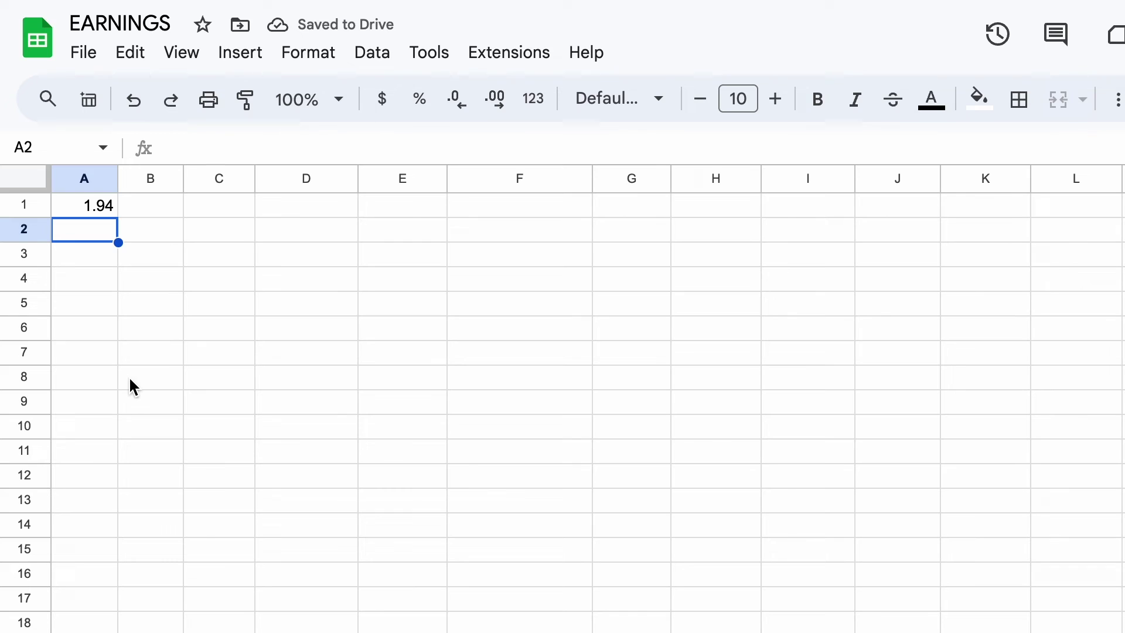
Select A1 to check its formula returns the estimated EPS 1.94
key(Up)
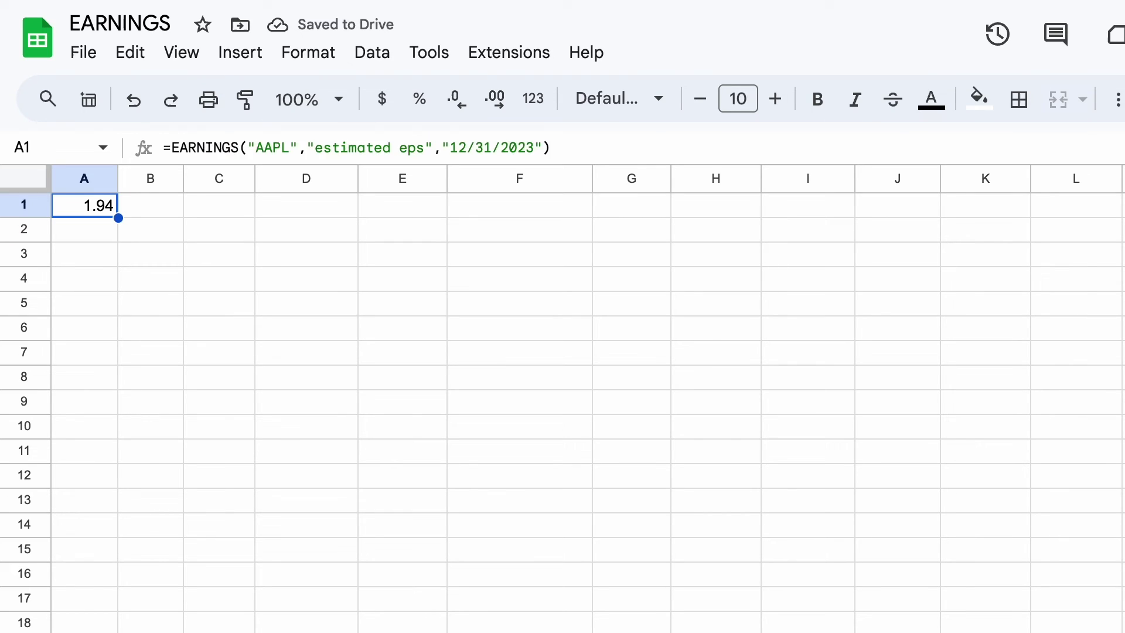